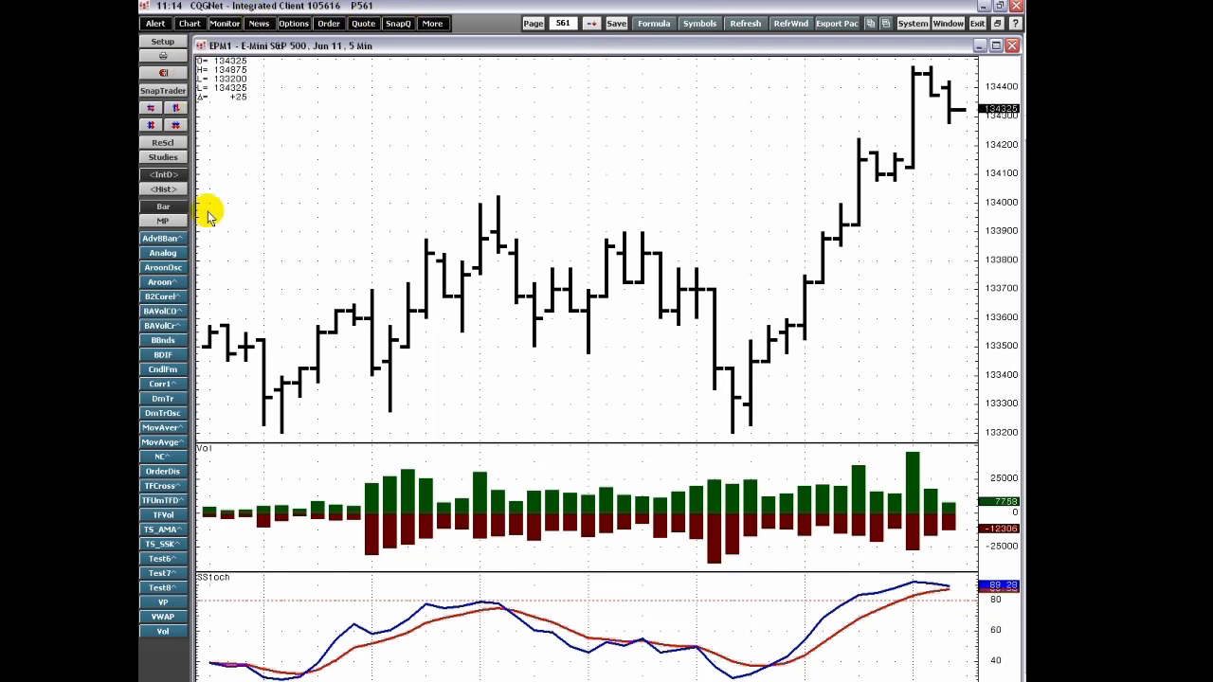
Add the Aroon Oscillator study to the E-Mini S&P 500 five-minute chart
click(174, 270)
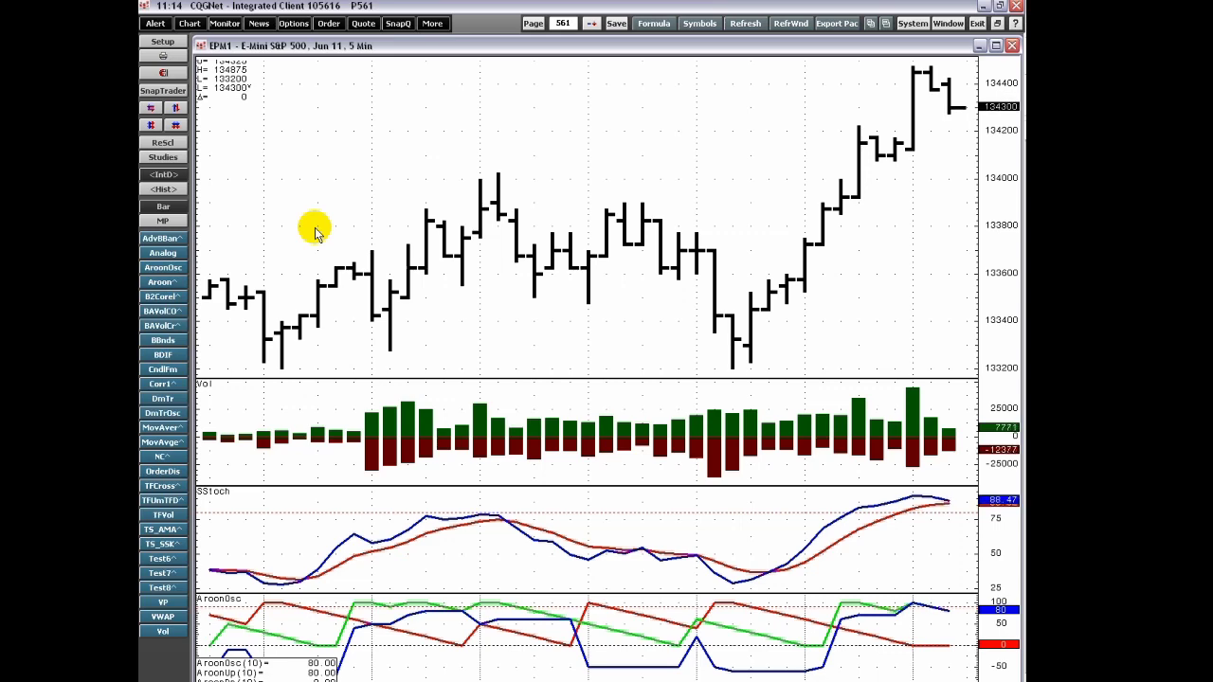
Open the study manager and examine its full and tabbed views, including the Custom Studies and Basic Studies categories
click(165, 156)
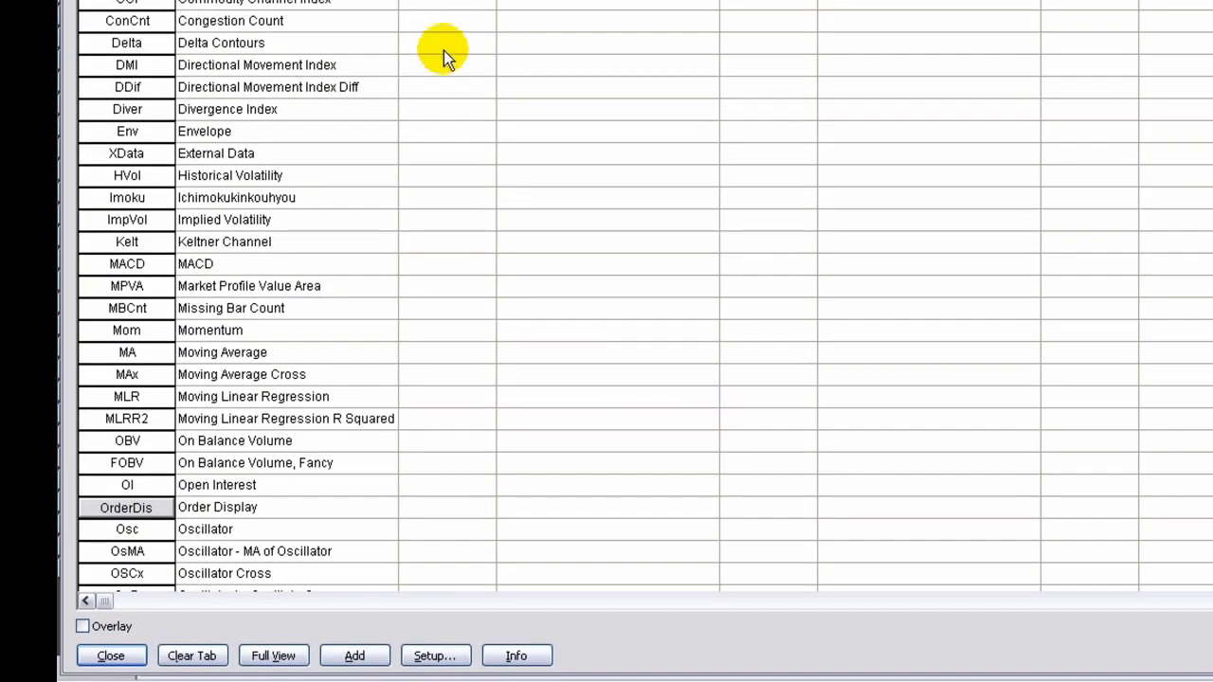
click(283, 661)
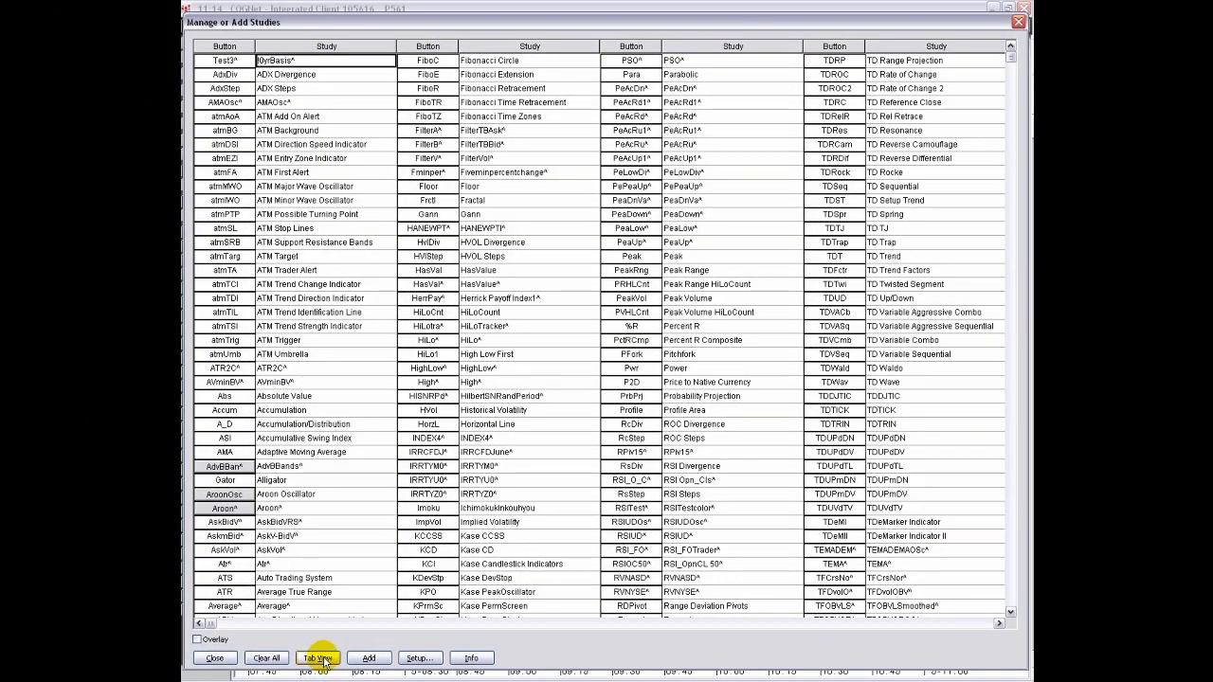
click(320, 659)
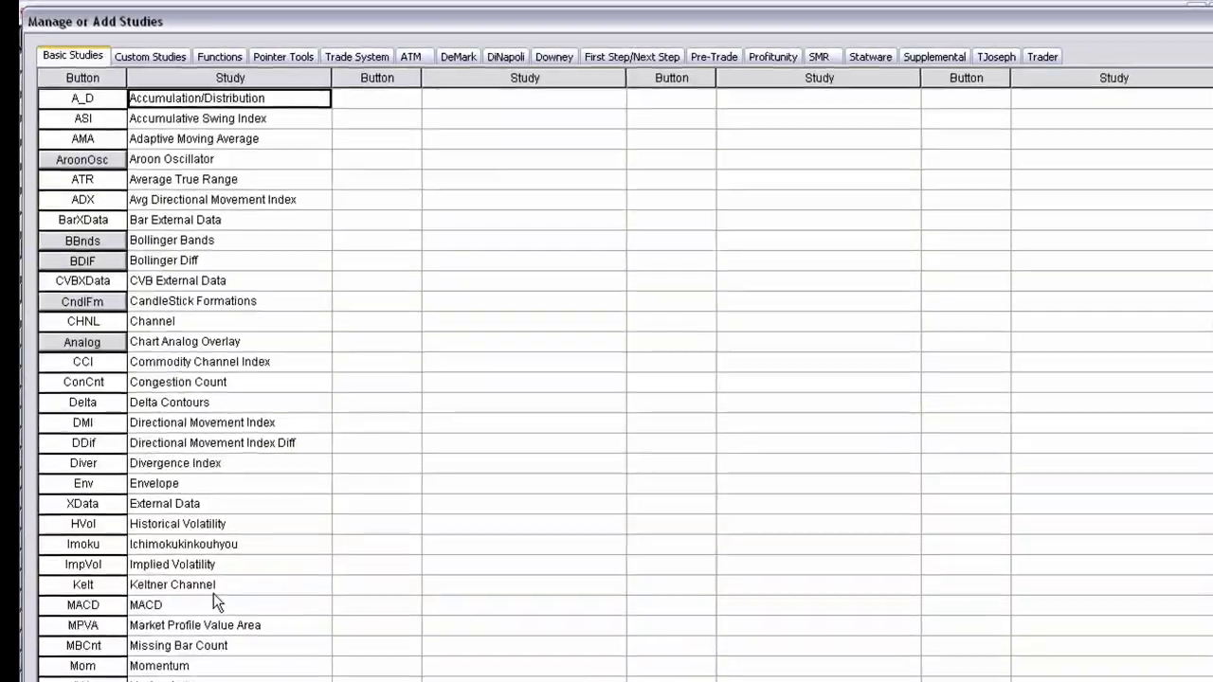
click(159, 54)
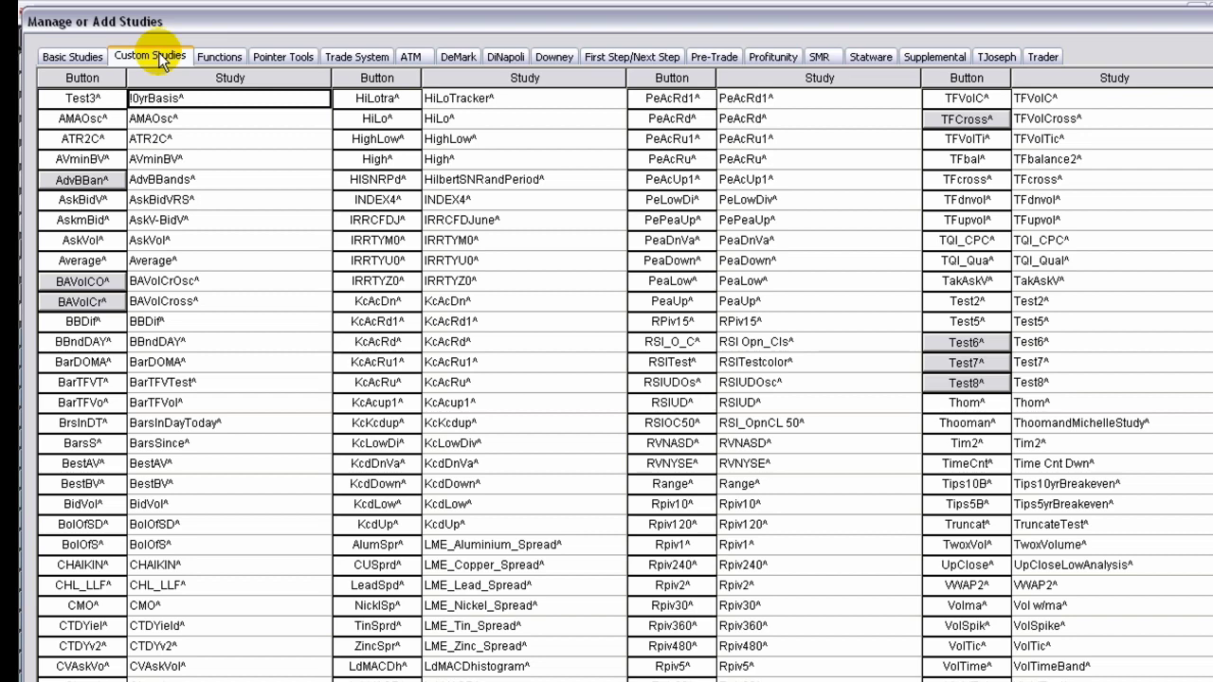
click(86, 57)
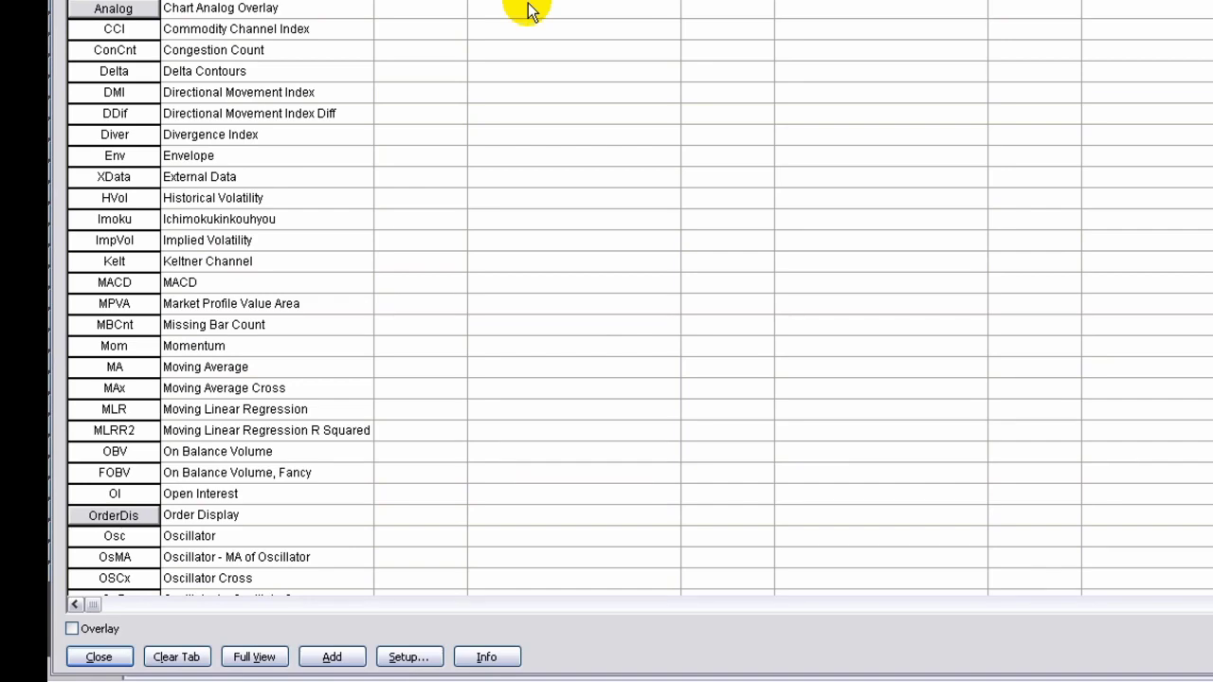
Give the Relative Strength Index study its own toolbar button without overlay, and apply RSI to the chart
scroll(529, 9, down, 4)
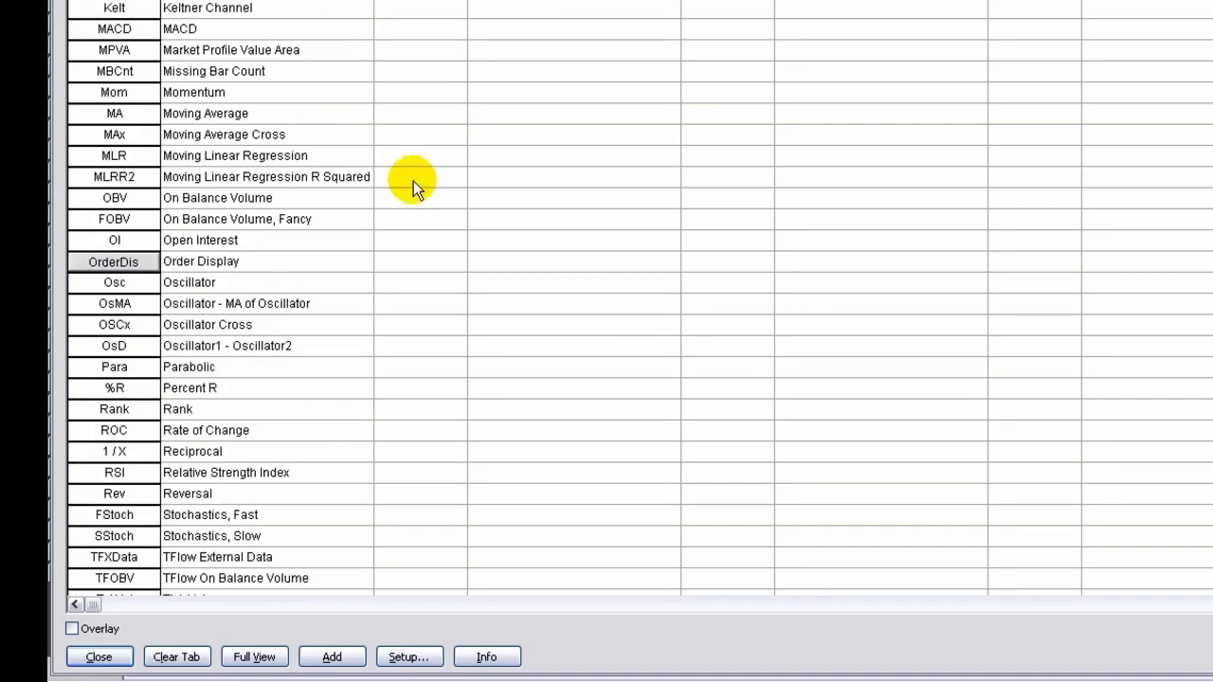
click(115, 473)
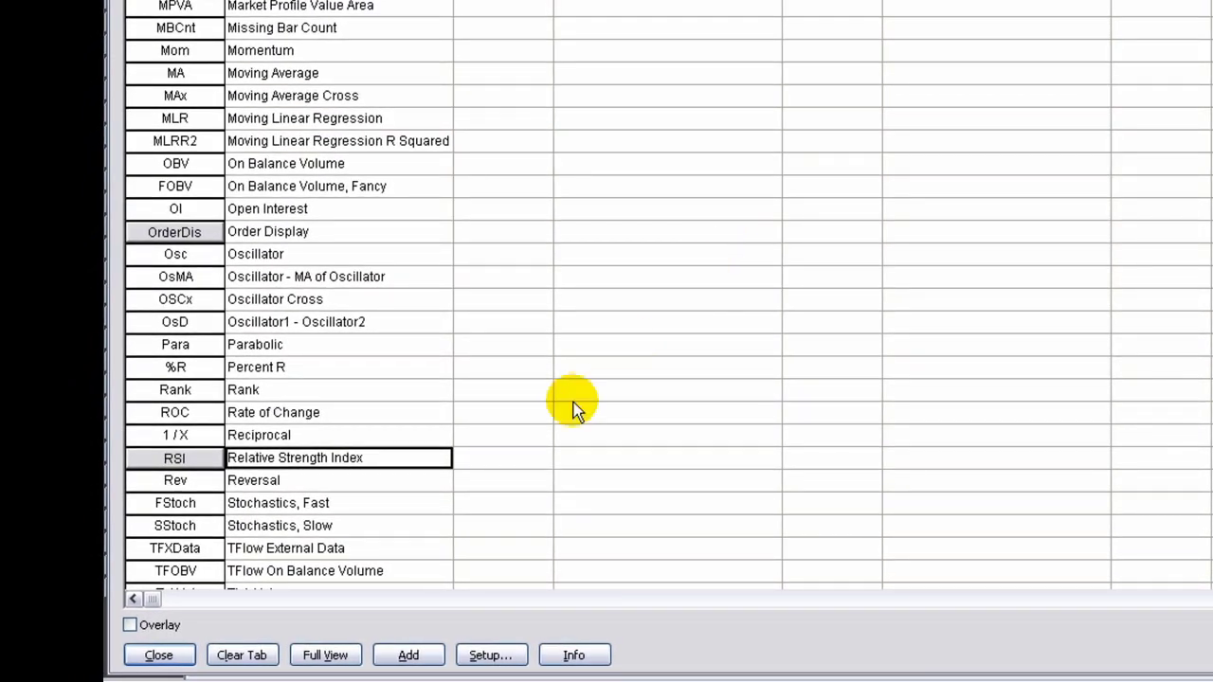
click(130, 626)
click(130, 625)
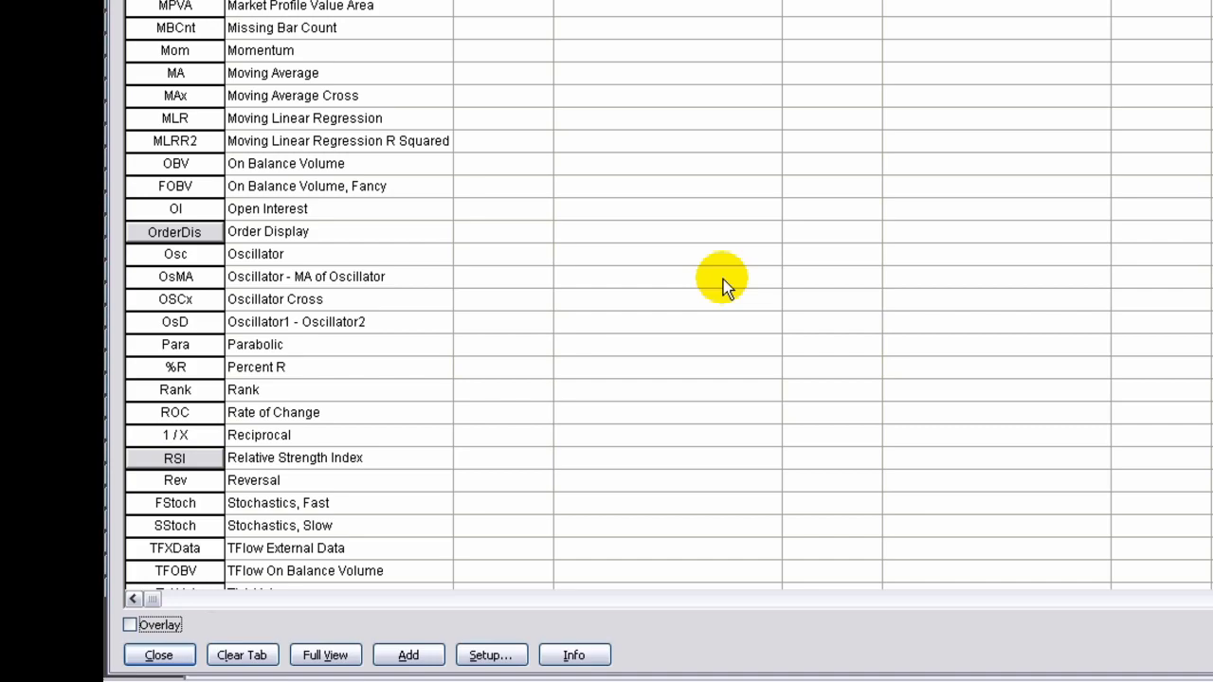
click(154, 656)
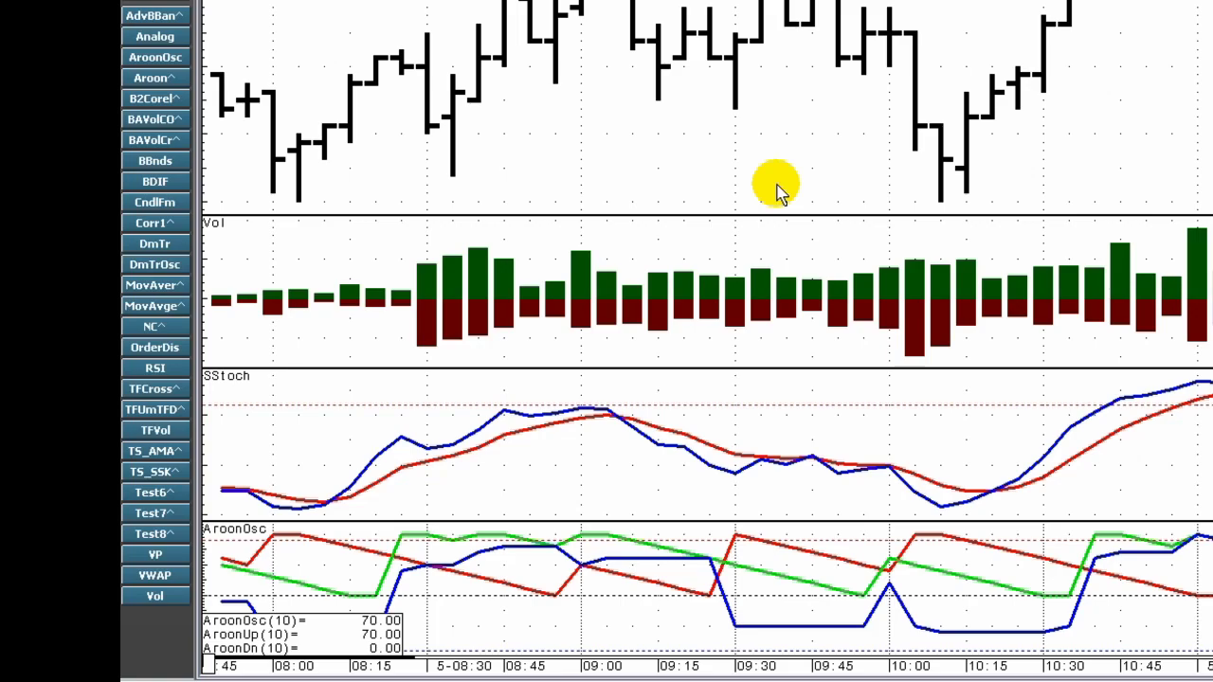
click(155, 368)
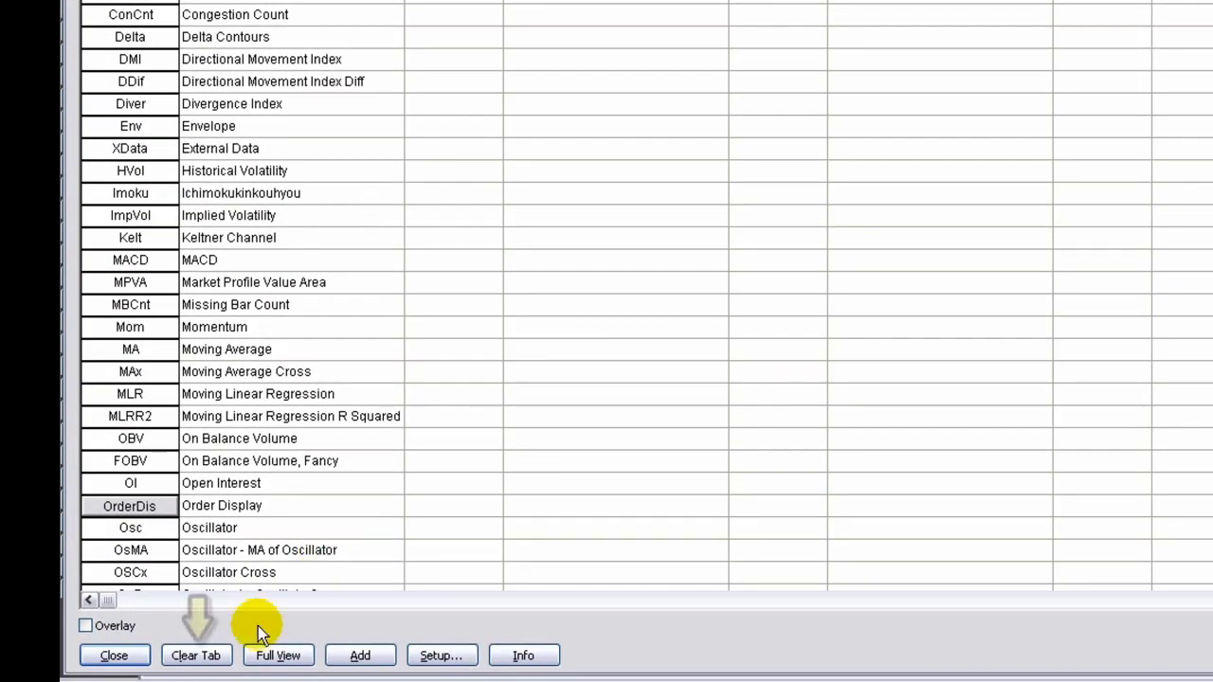
Clear all Basic Studies toolbar buttons in the study manager and restore only the Relative Strength Index button
click(190, 659)
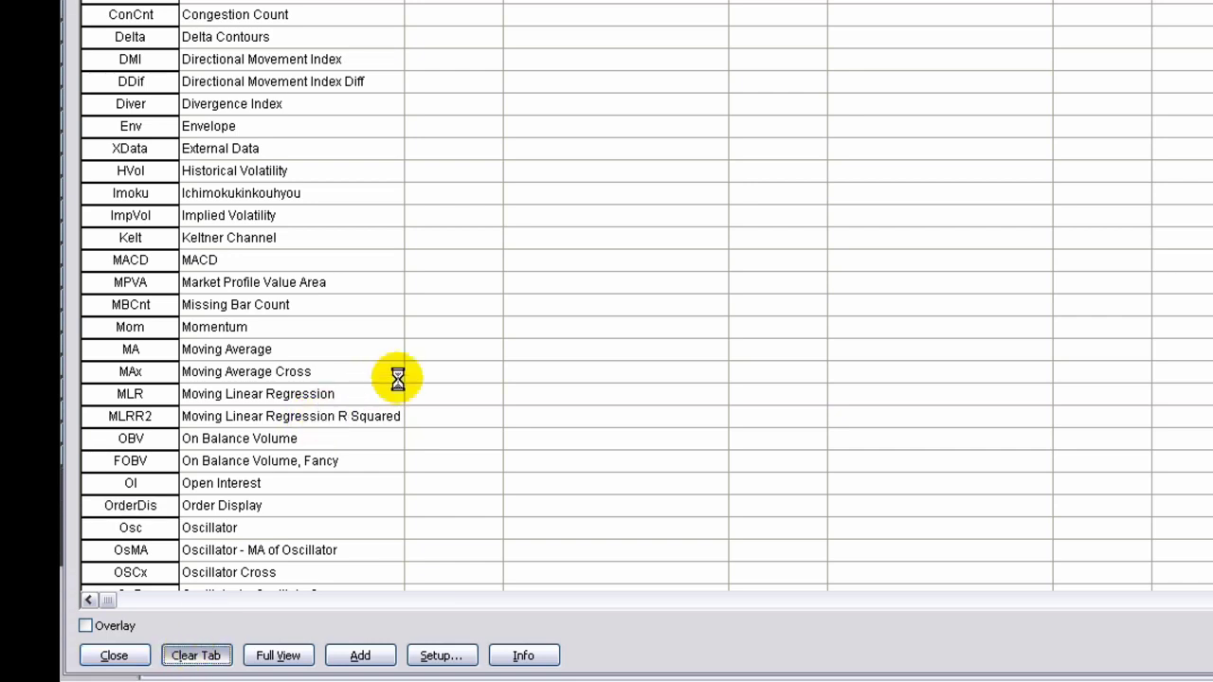
scroll(581, 393, down, 2)
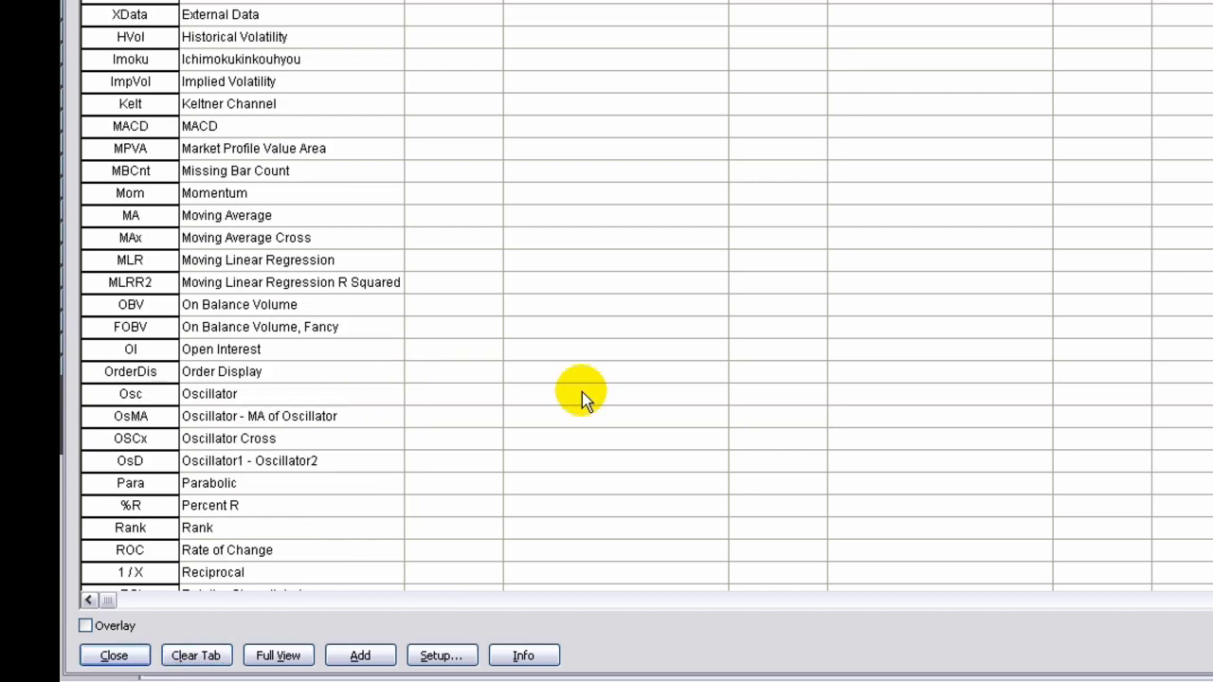
scroll(582, 392, down, 1)
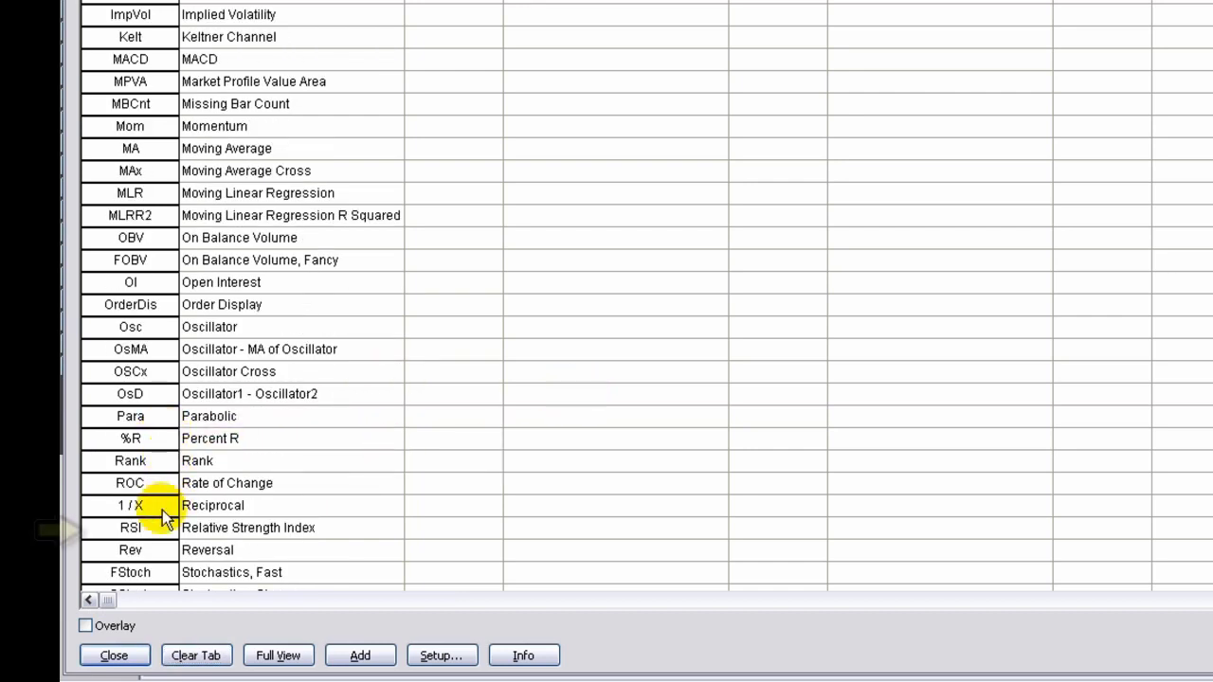
click(132, 534)
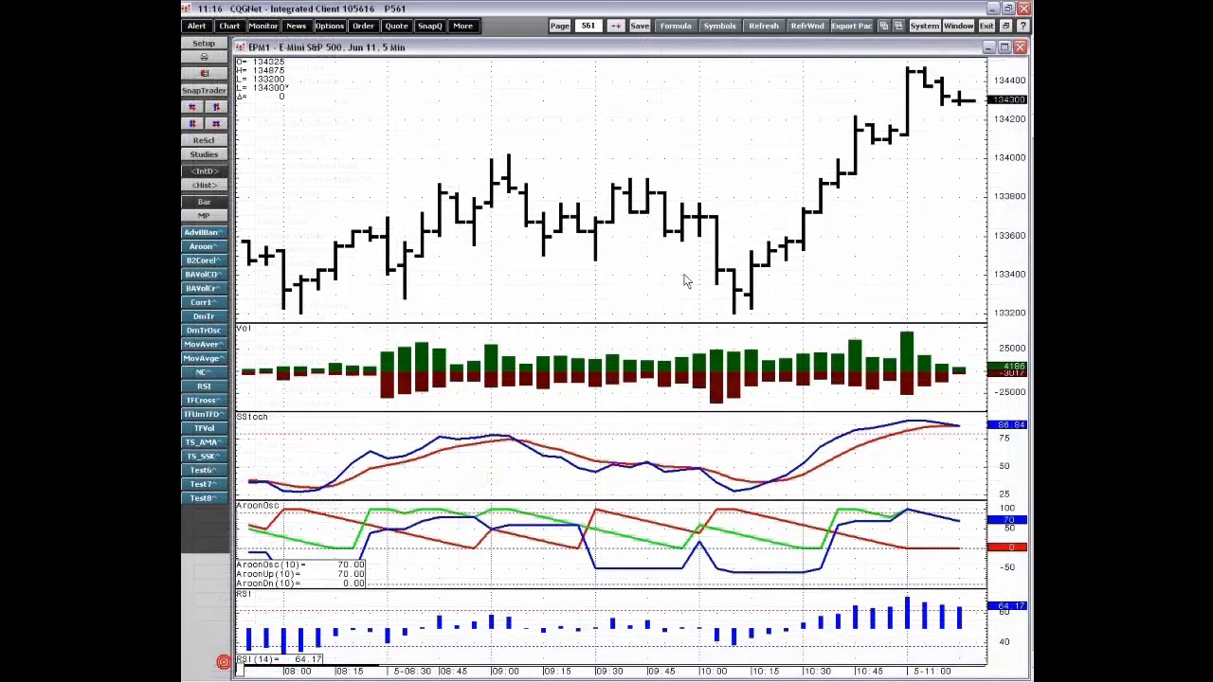
click(685, 276)
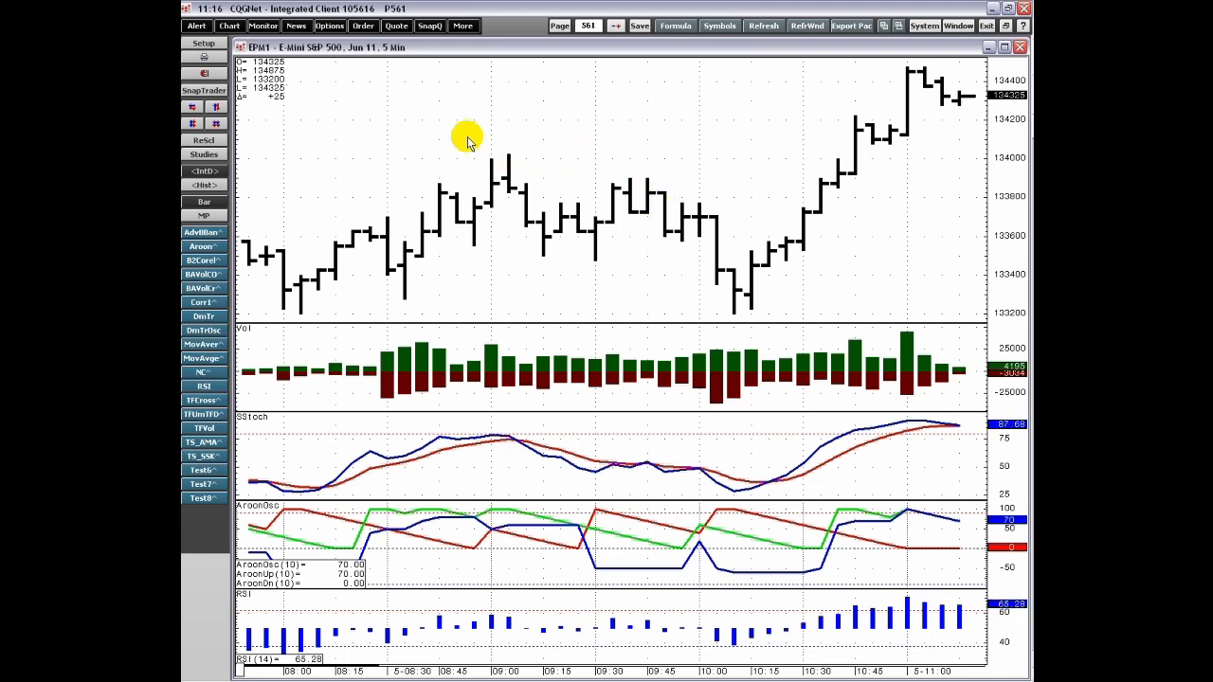
Add the Accumulation/Distribution study from Basic Studies to the chart, applied to Bar and without overlay
right_click(407, 117)
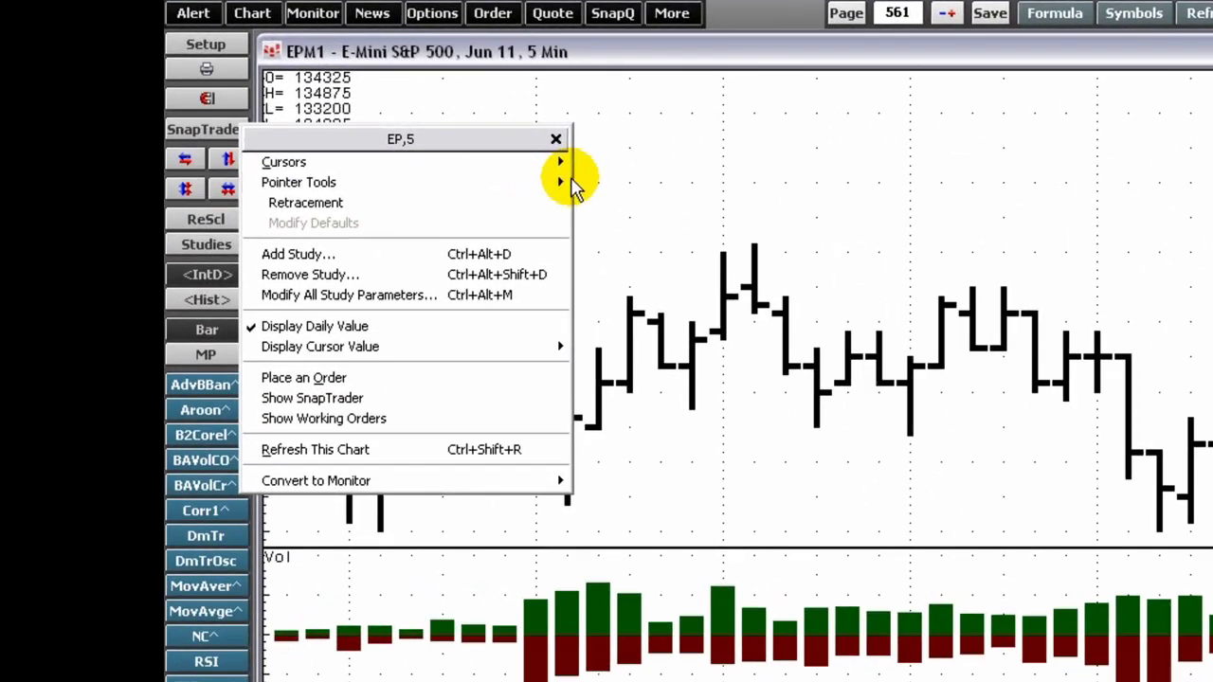
click(512, 255)
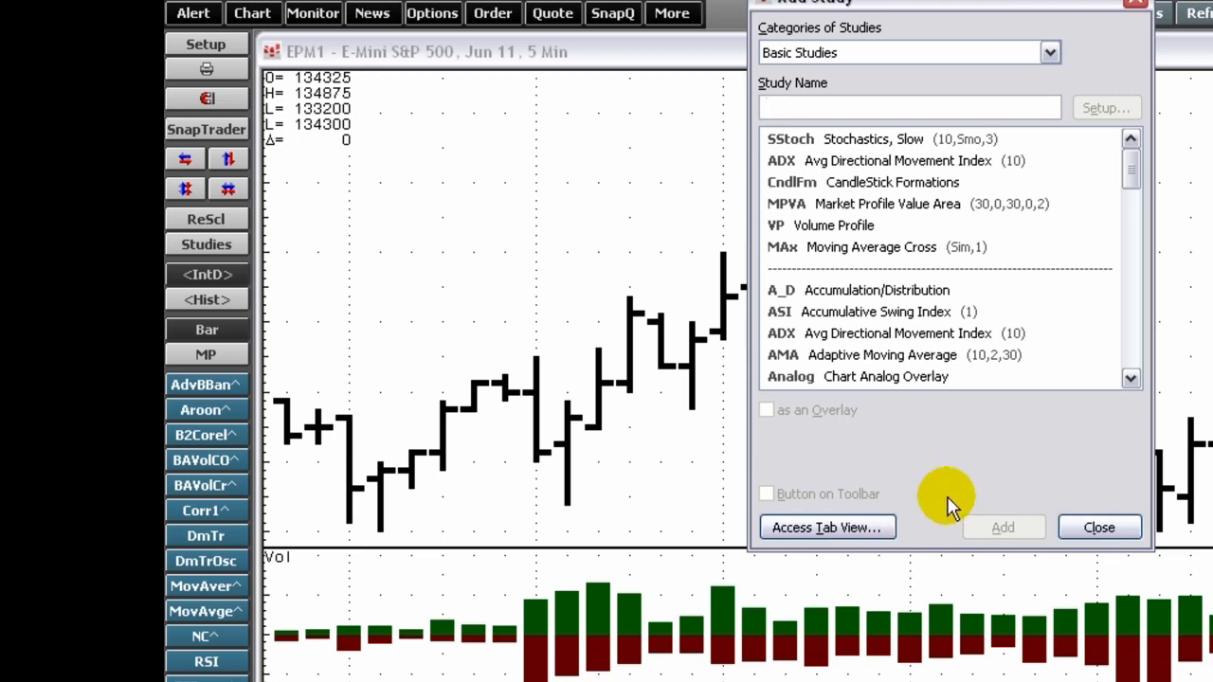
click(939, 204)
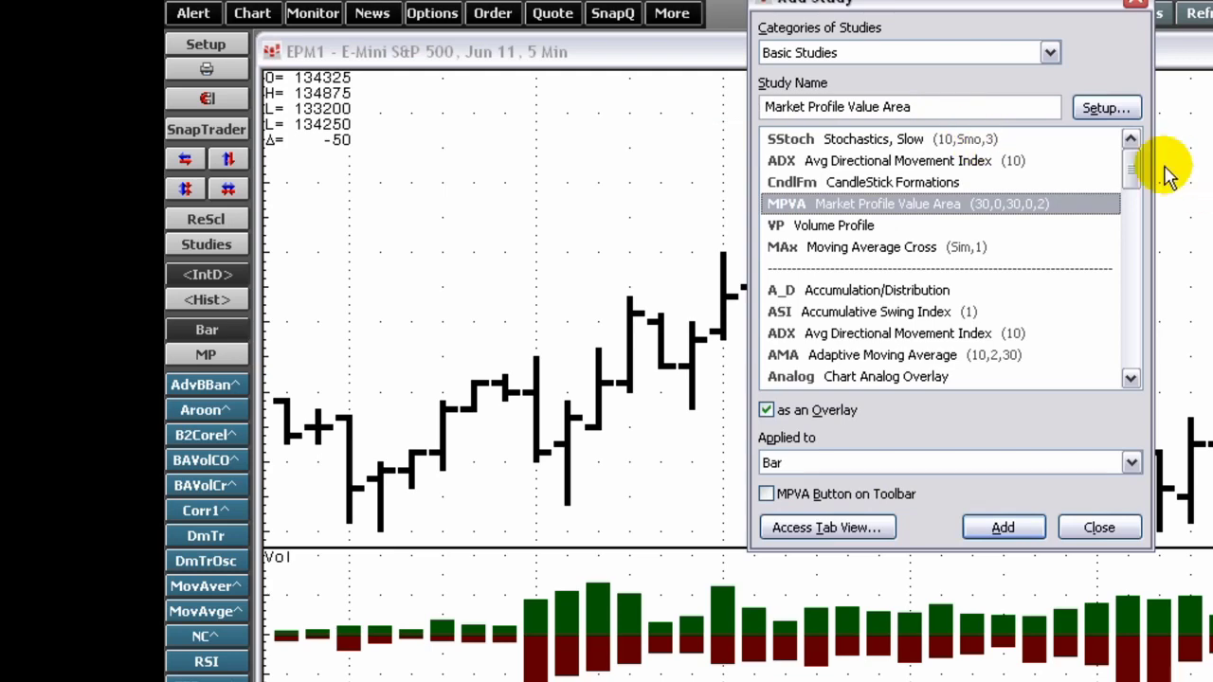
scroll(1037, 210, down, 6)
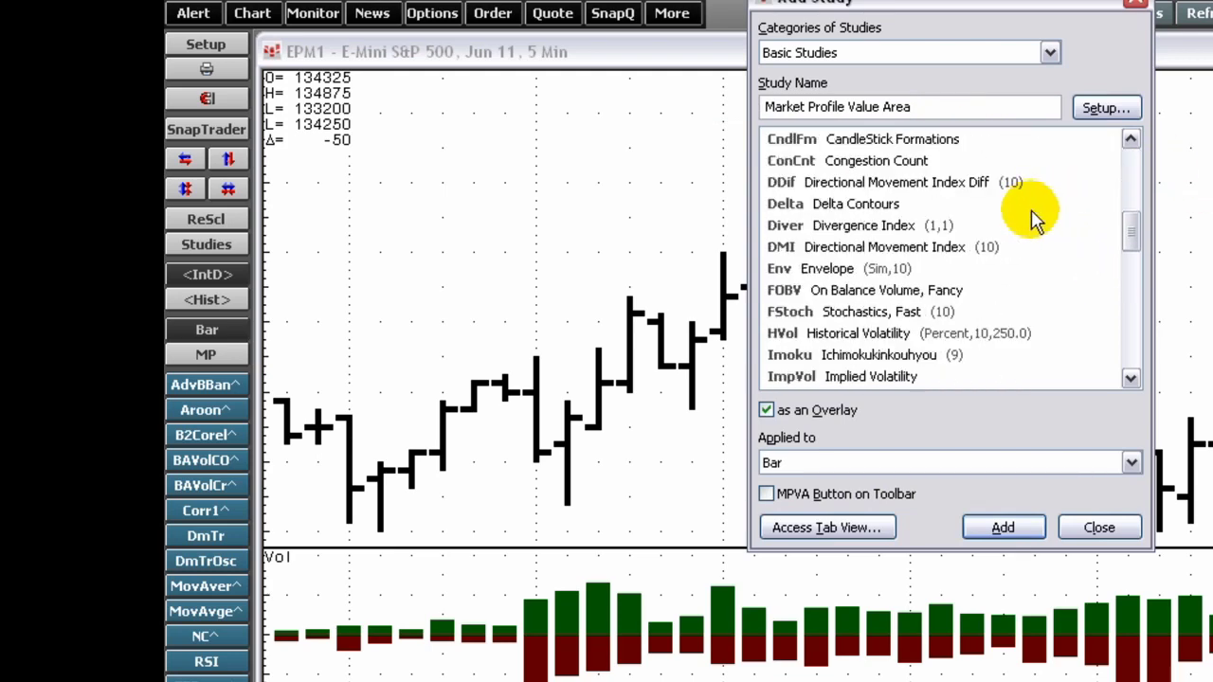
scroll(1031, 218, up, 2)
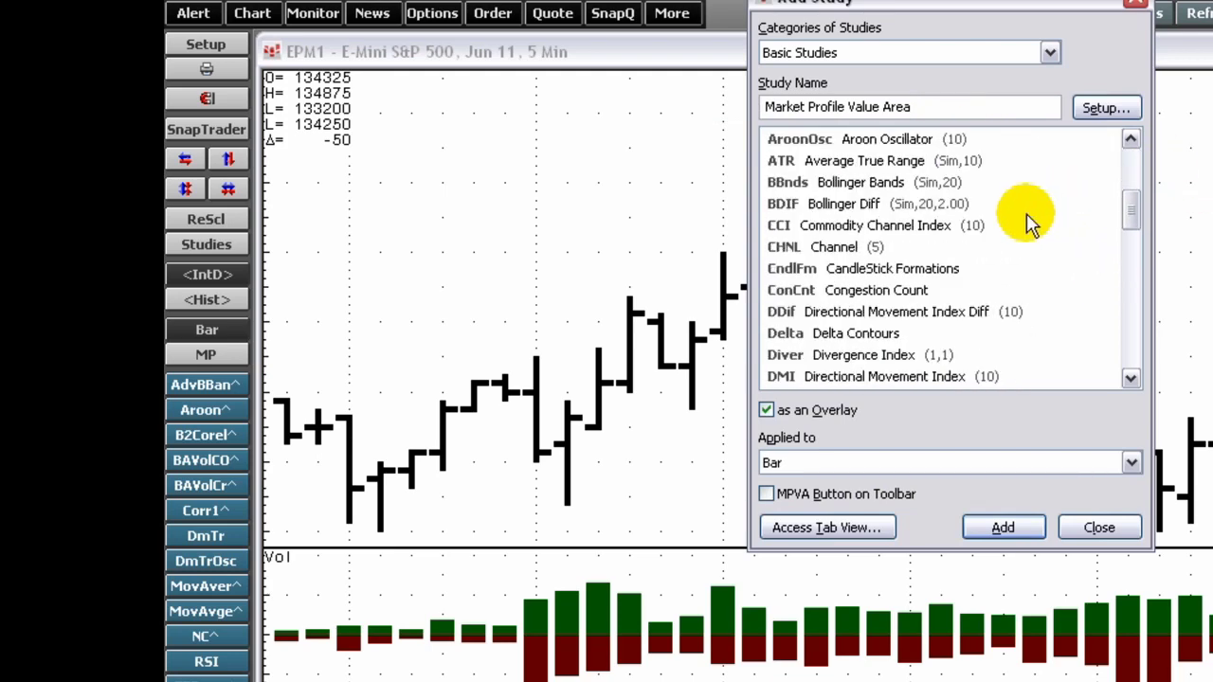
scroll(948, 270, up, 4)
click(898, 288)
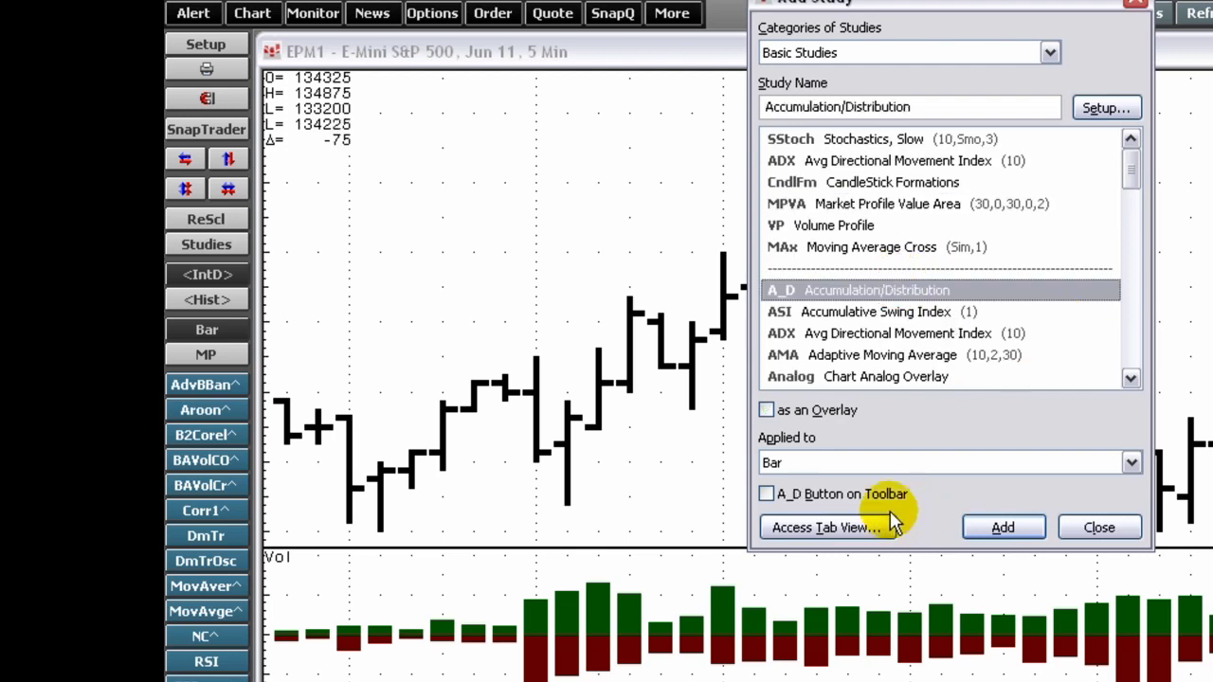
click(1003, 529)
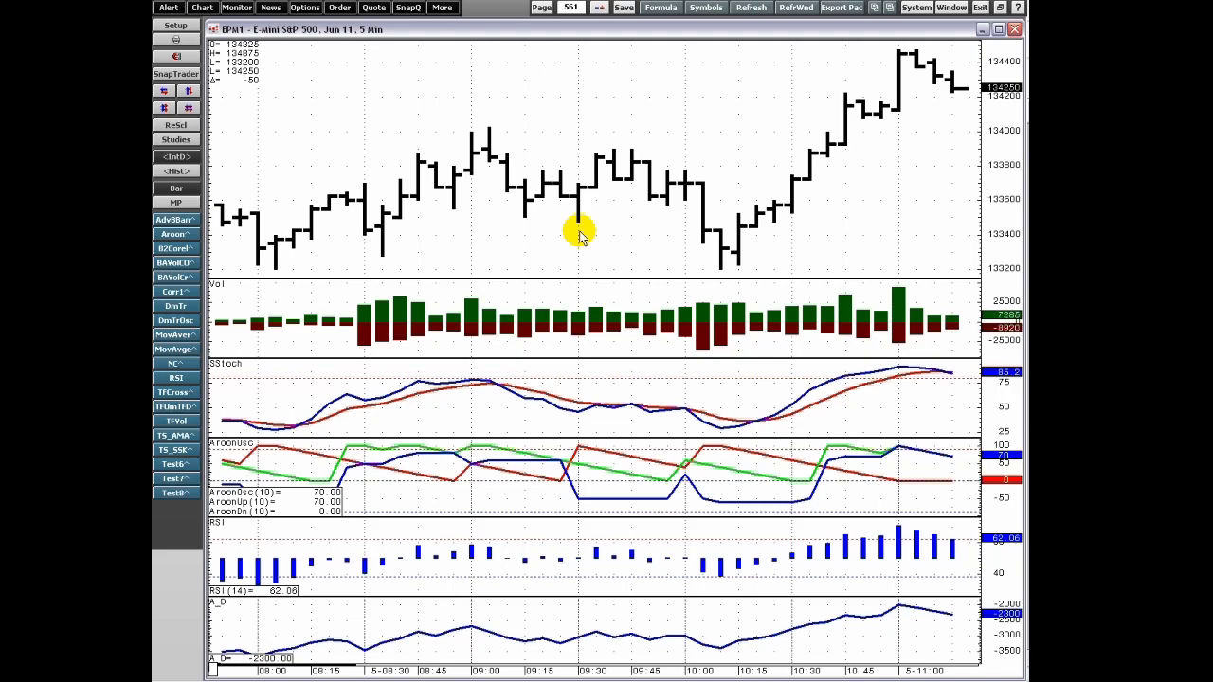
Add another Stochastics, Slow study to the chart, accepting period 10 and smoothing periods of 3
right_click(572, 131)
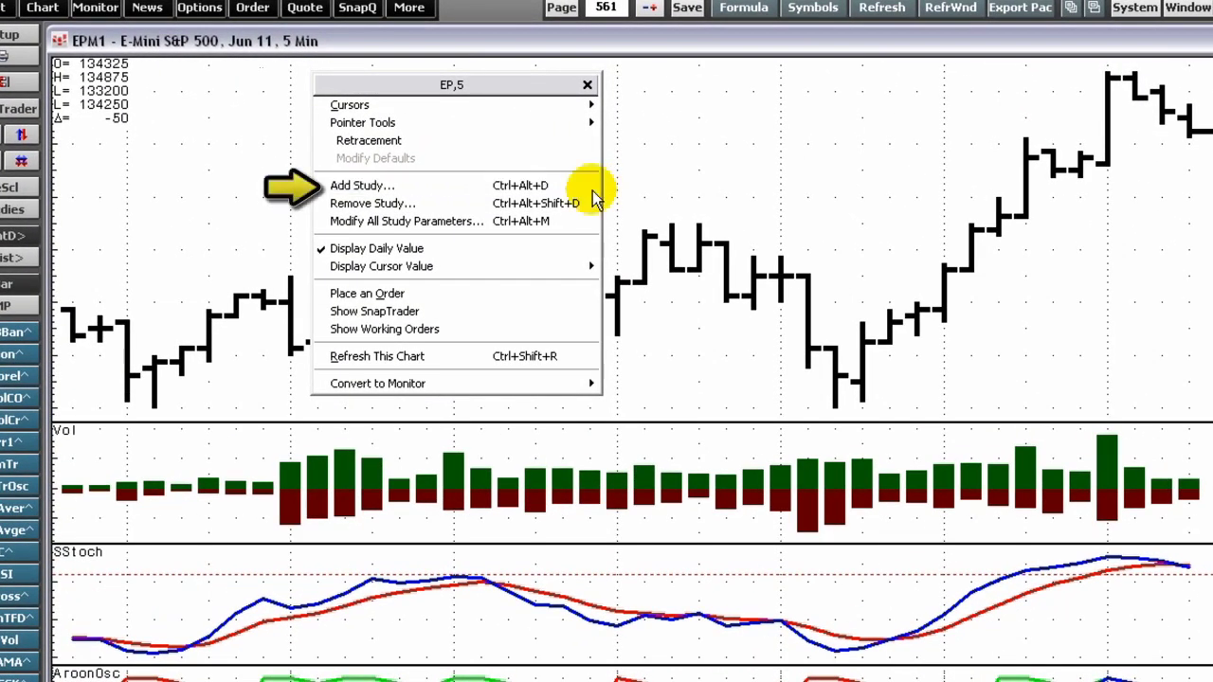
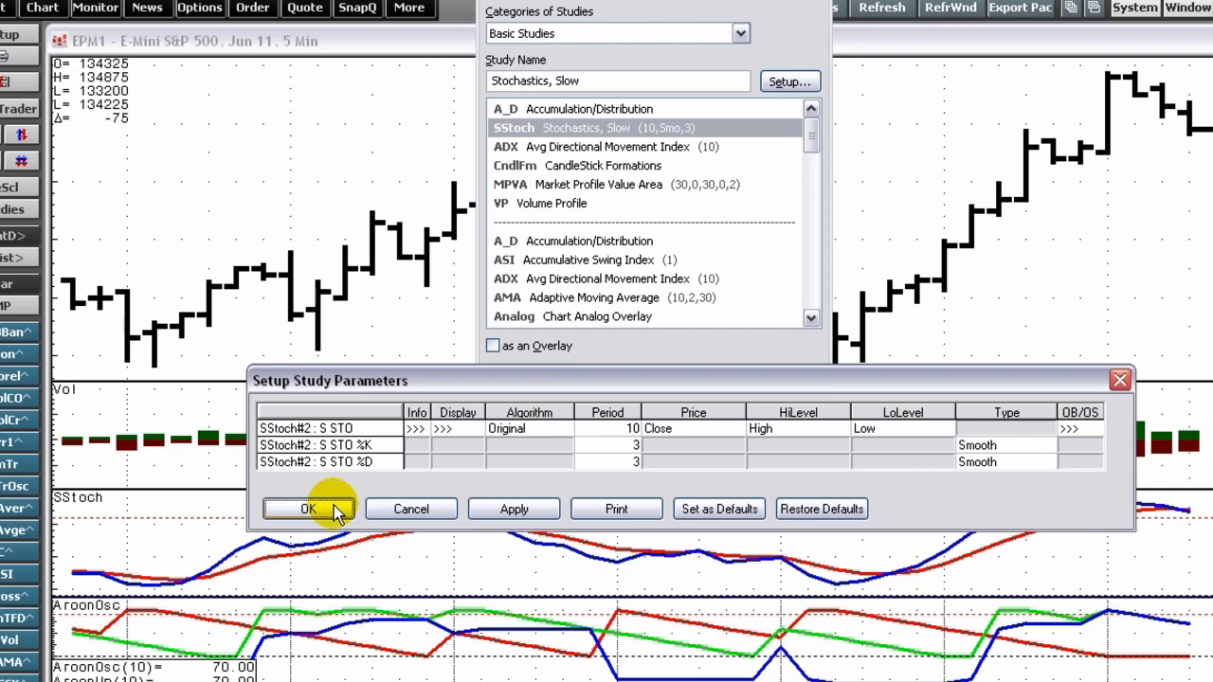
click(310, 509)
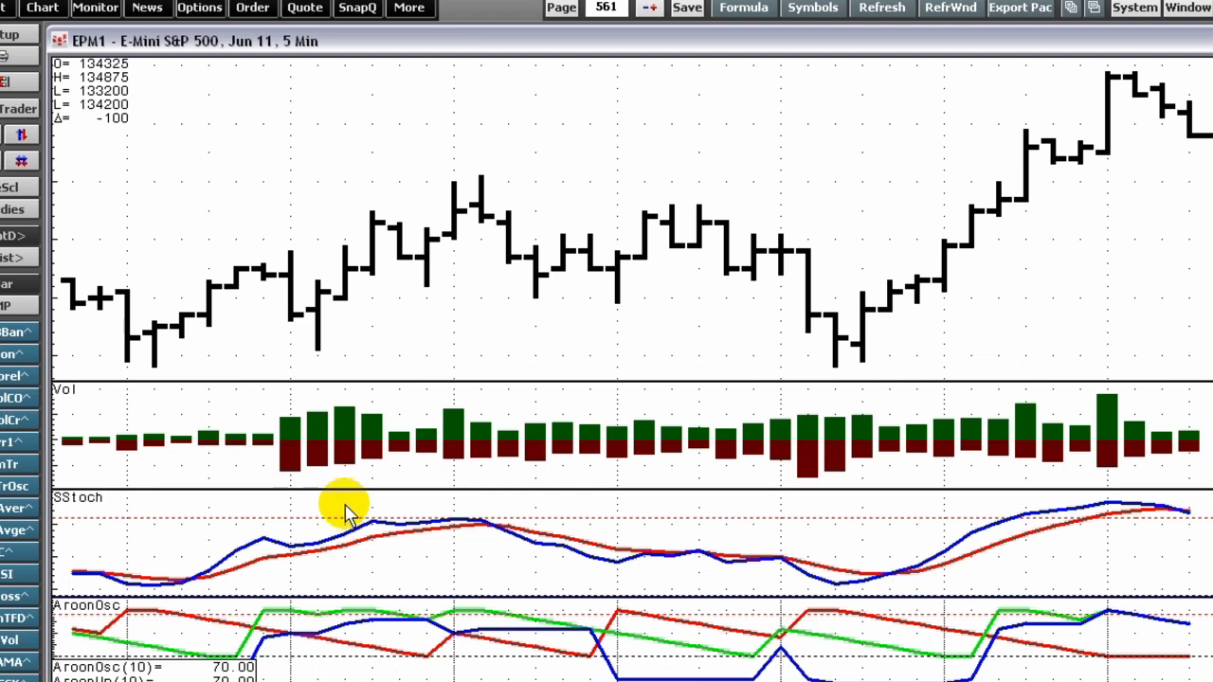
Open the Add Study dialog for the chart and review the available study categories, keeping Basic Studies
right_click(532, 142)
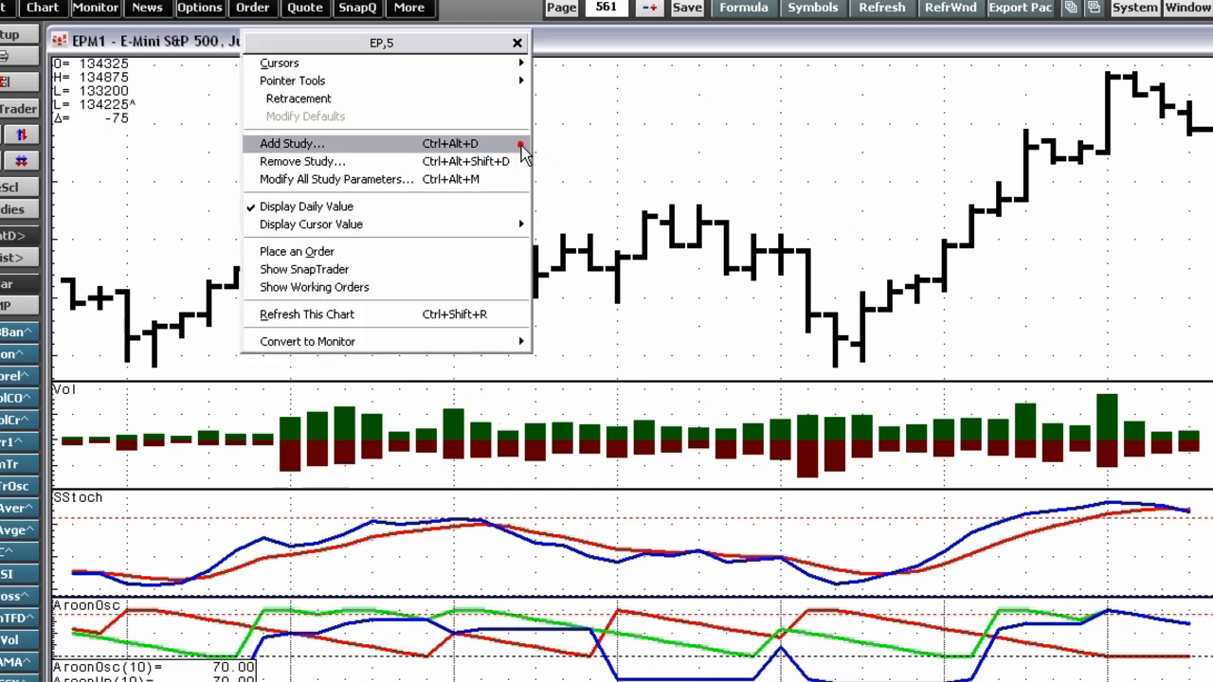
click(524, 147)
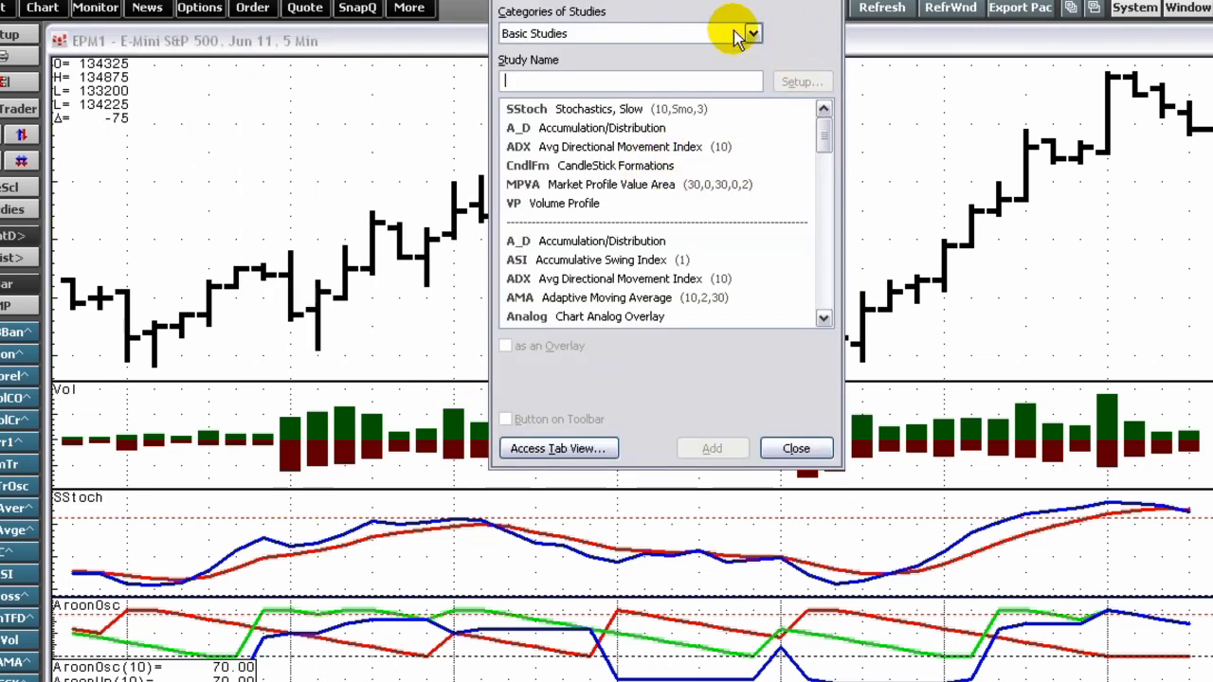
click(753, 34)
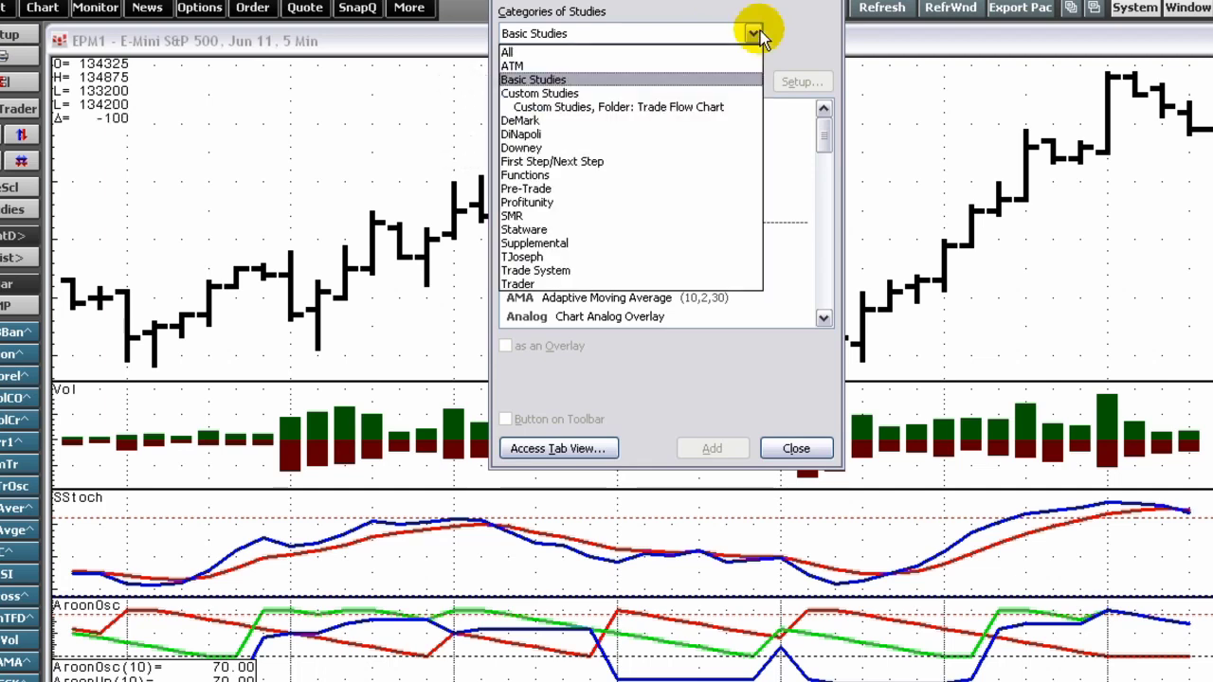
click(810, 32)
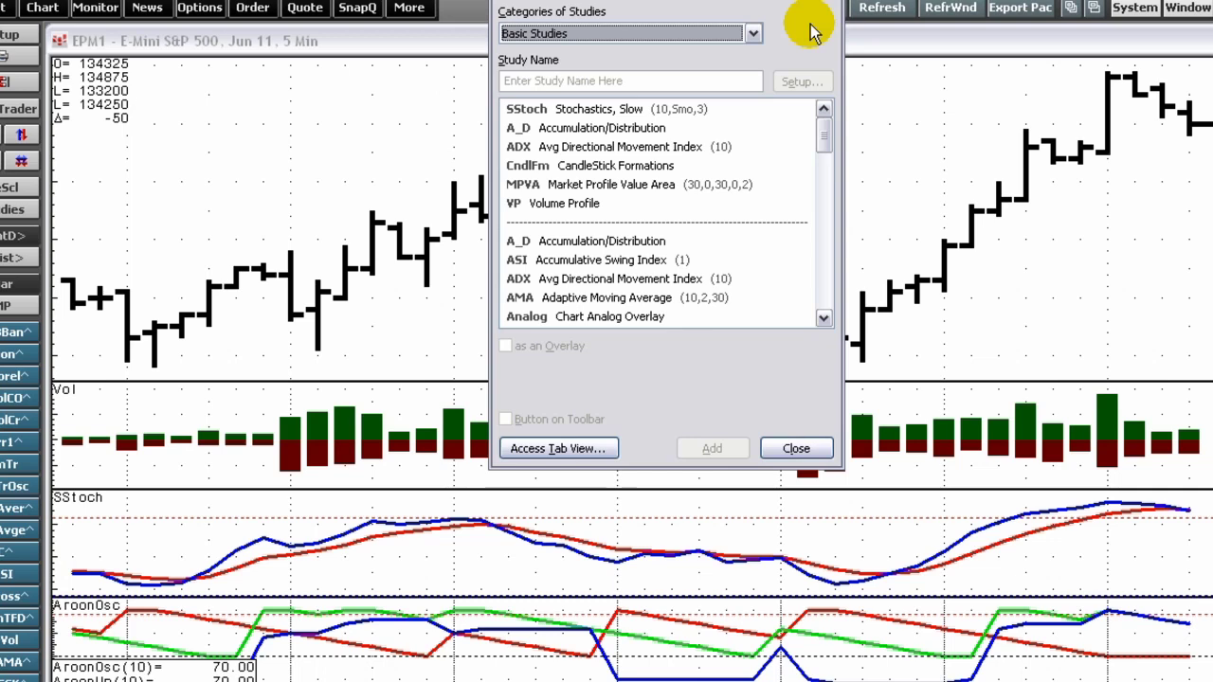
Search Basic Studies for "vol" and add the Volatility Stop study as an overlay applied to Bar
click(563, 82)
text(vol)
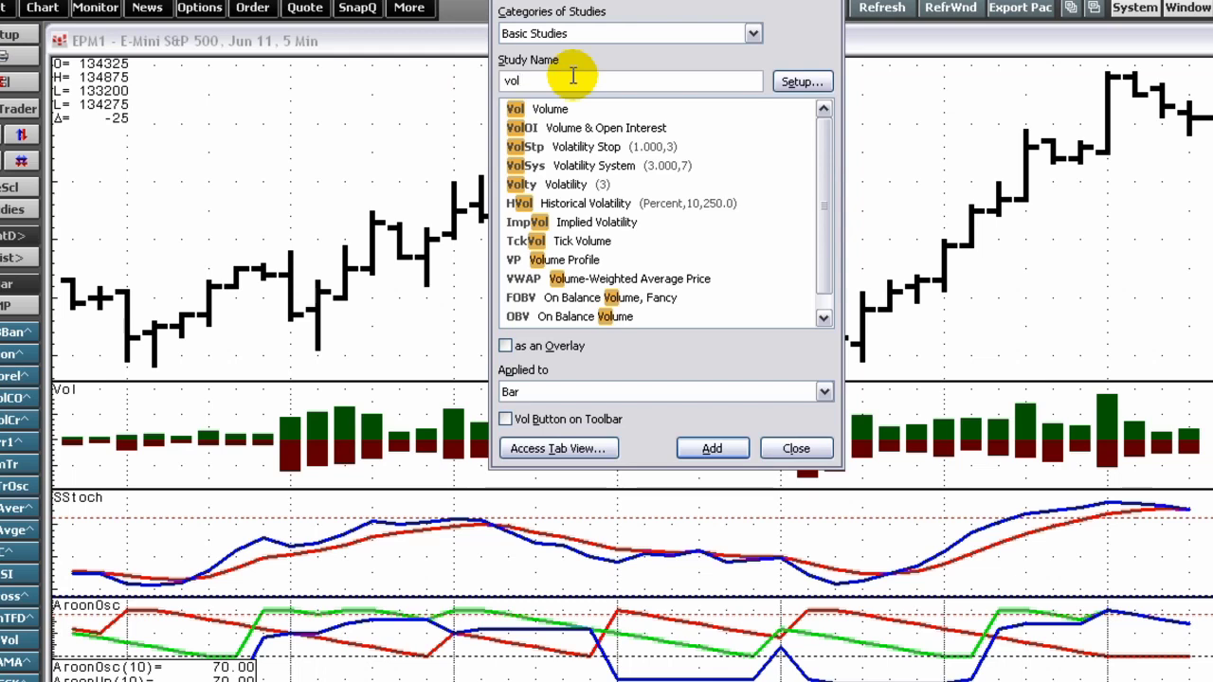
click(507, 347)
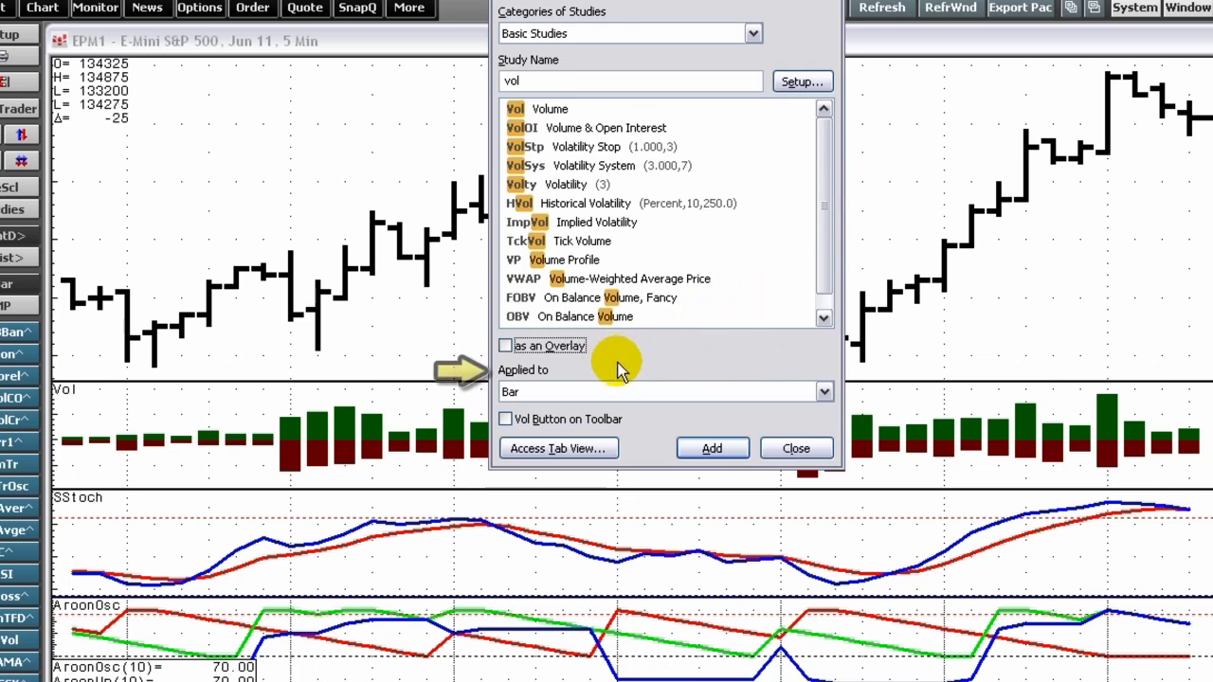
click(825, 391)
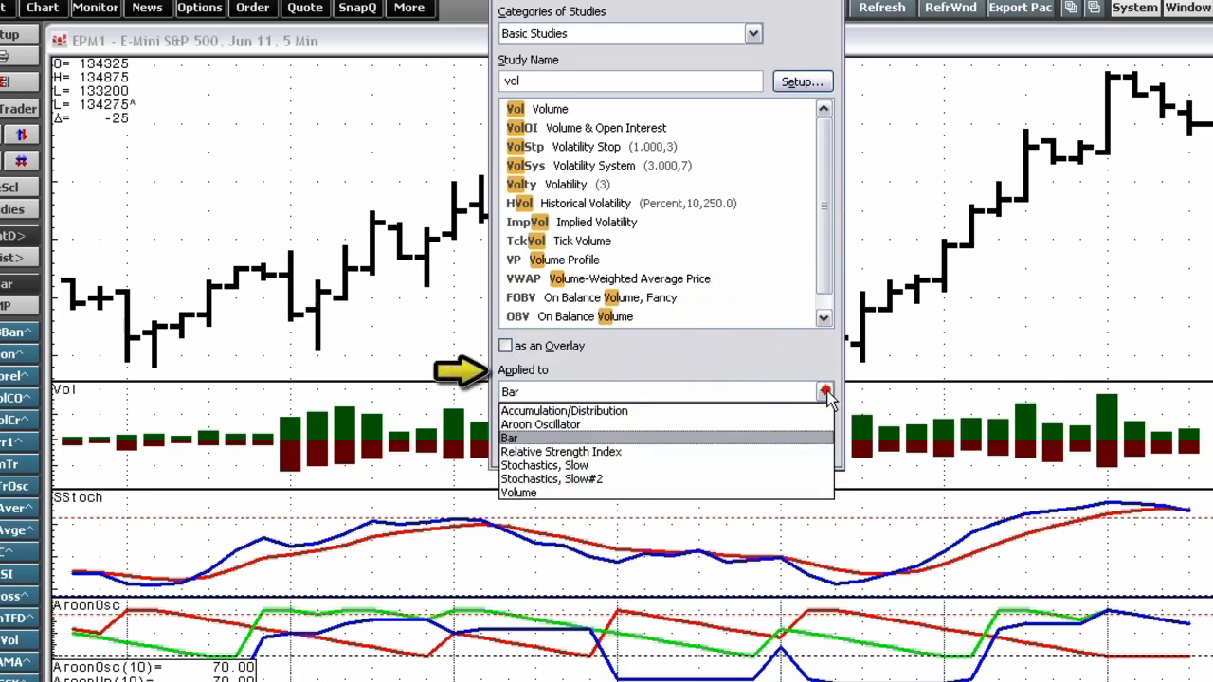
click(825, 392)
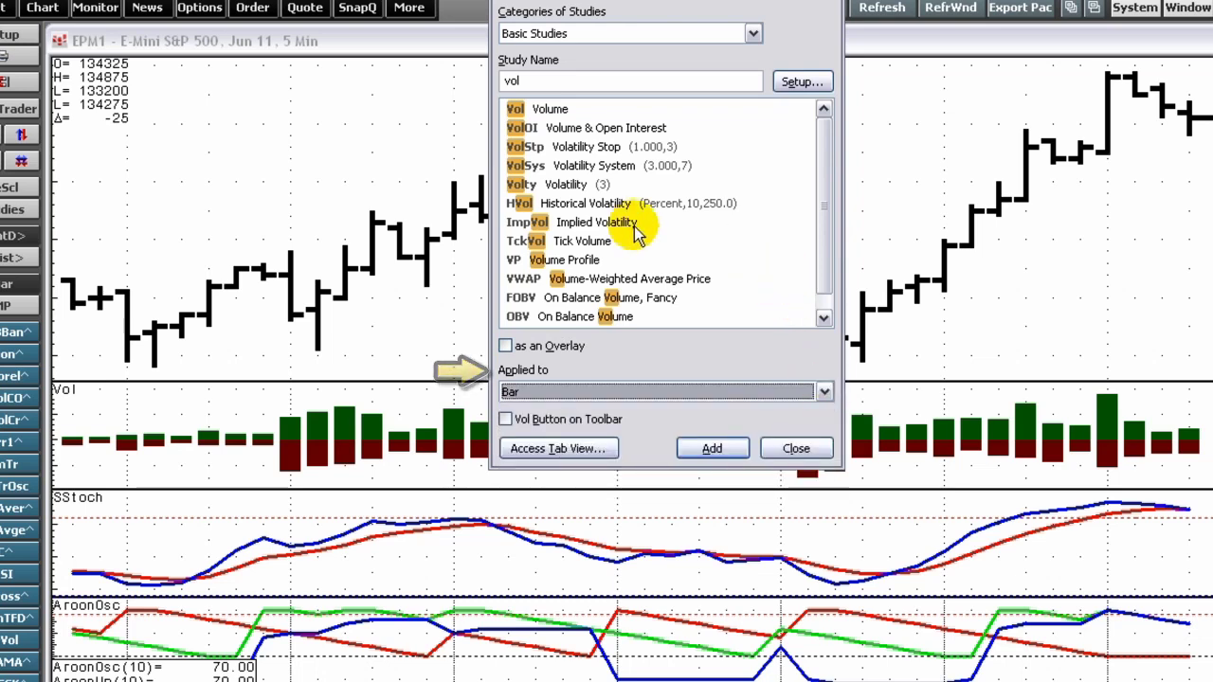
click(588, 147)
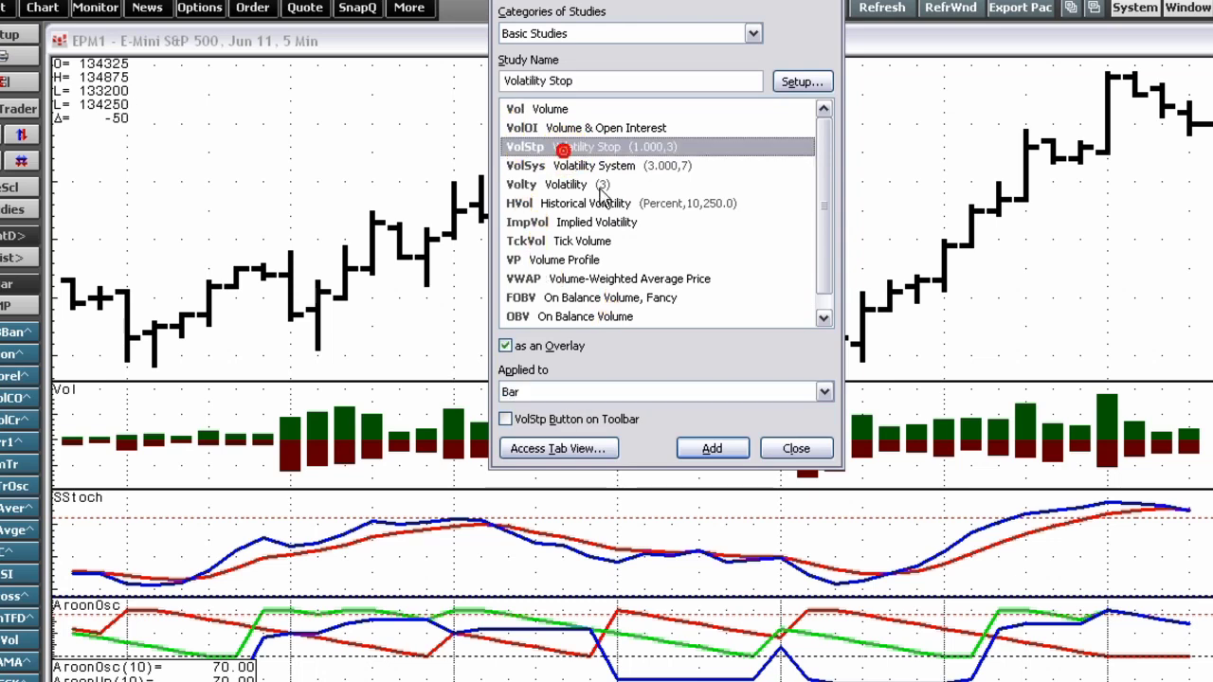
click(712, 450)
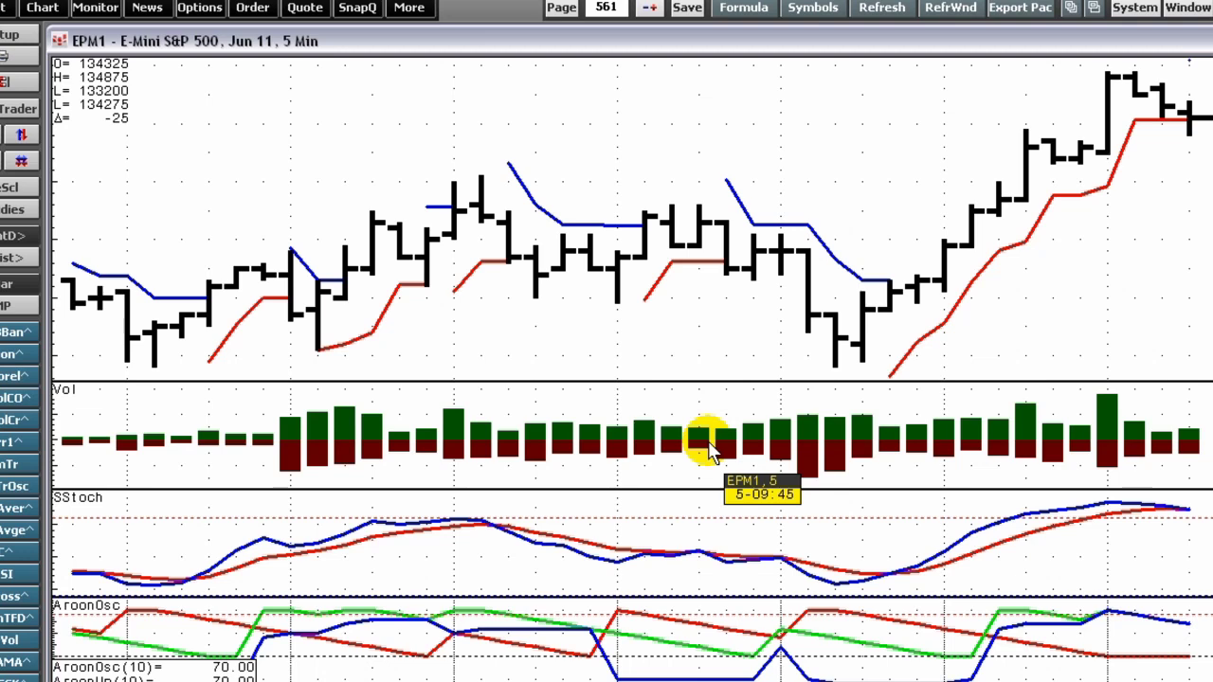
Modify the Stochastics, Slow study in the SStoch pane, setting its S STO period to 8
right_click(540, 554)
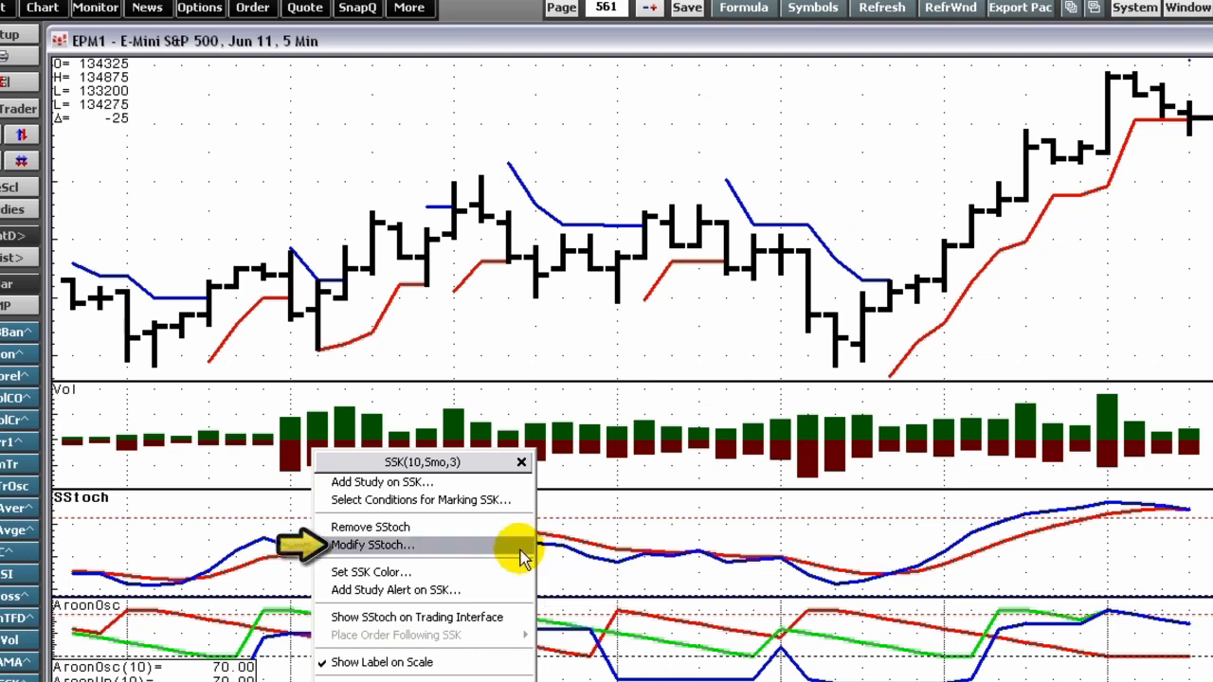
click(517, 547)
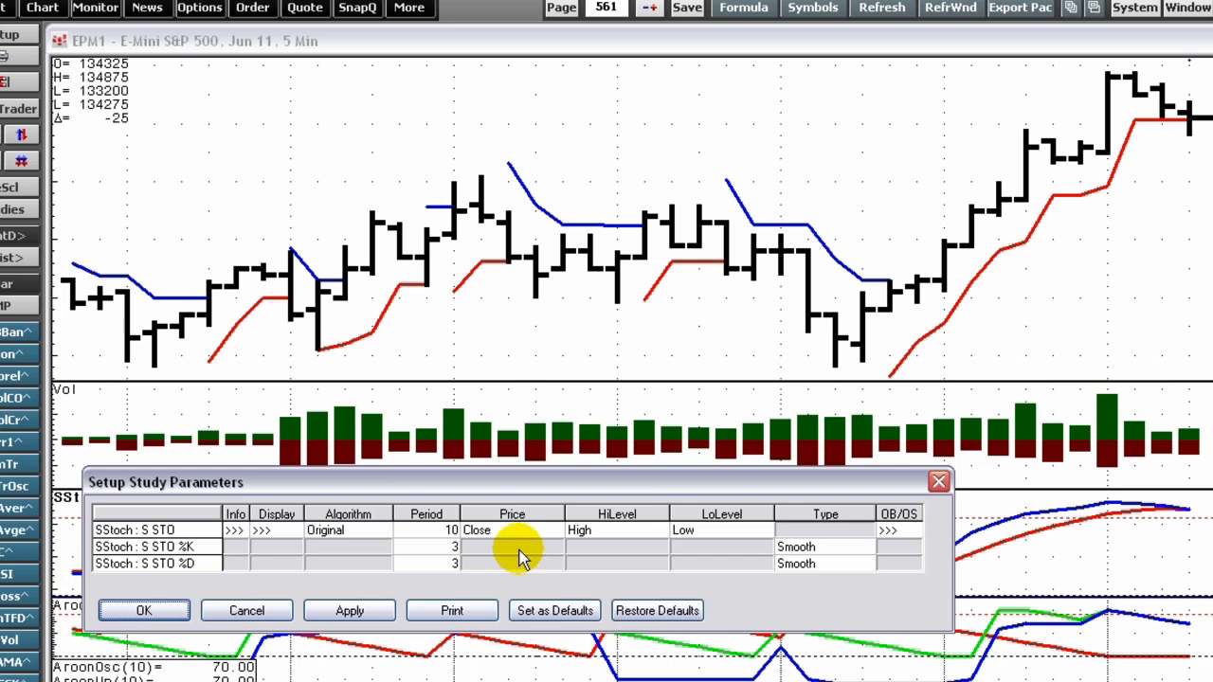
click(439, 534)
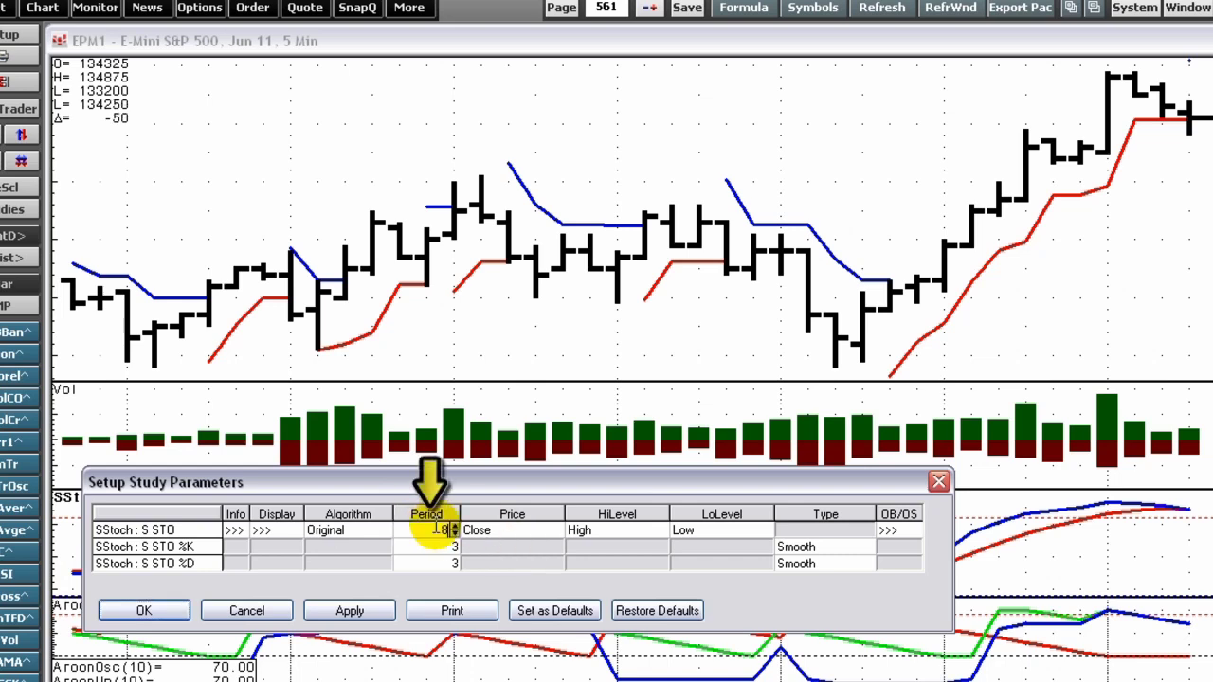
double_click(438, 534)
text(8)
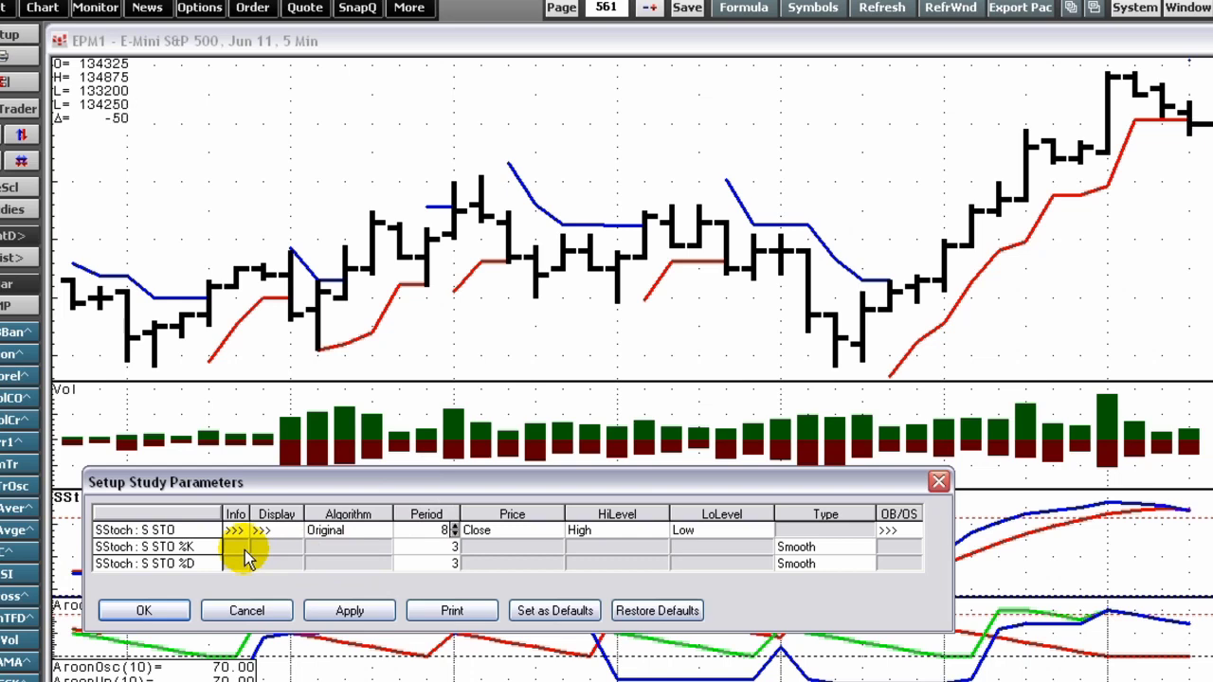
click(137, 611)
Examine the chart's combined parameters for all studies, including the Volatility Stop Buy and Sell settings, without applying changes
right_click(360, 117)
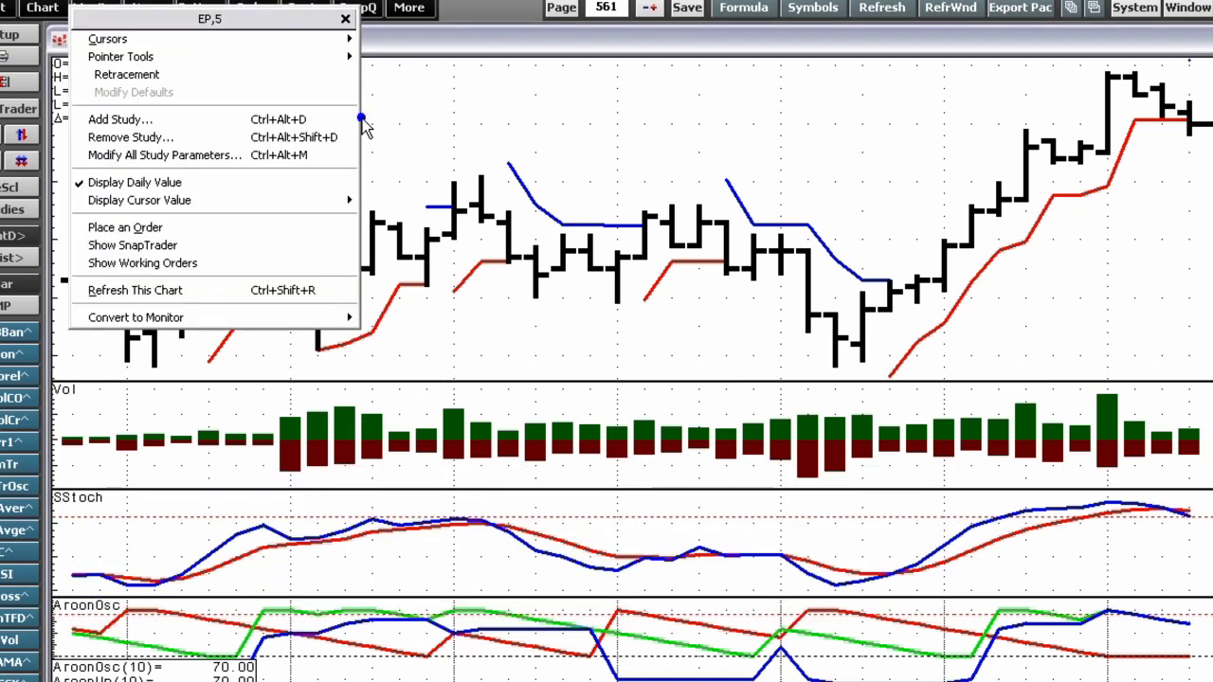
click(327, 155)
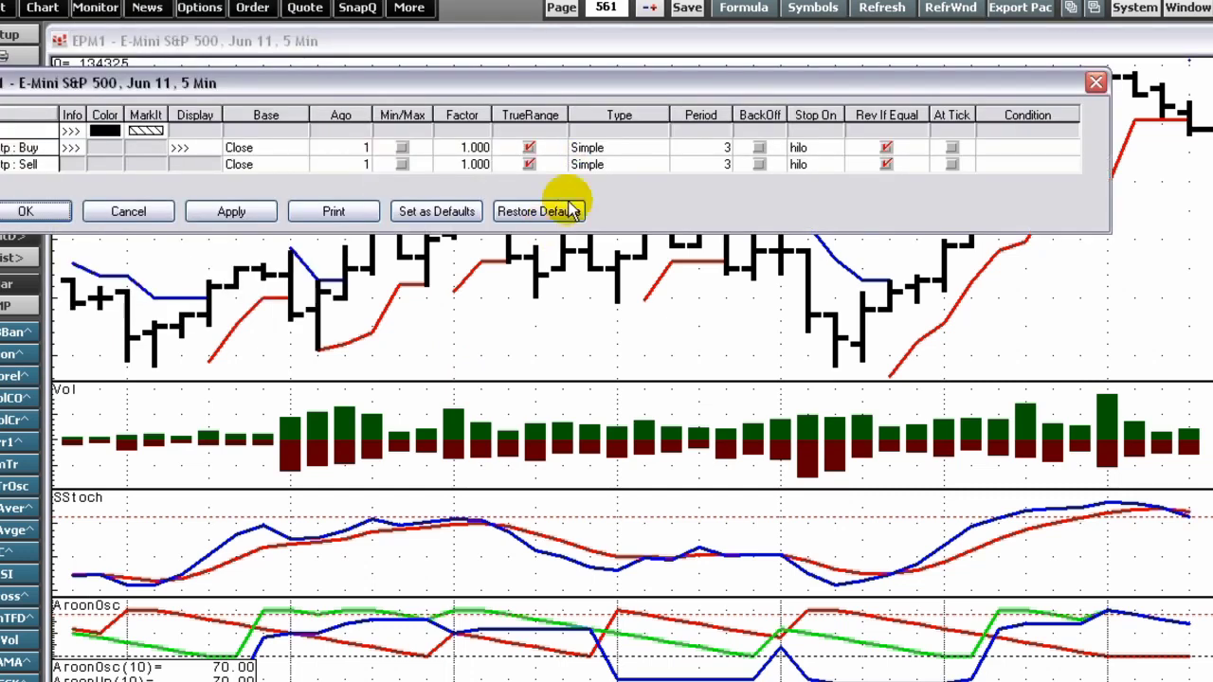
drag(622, 35, 779, 180)
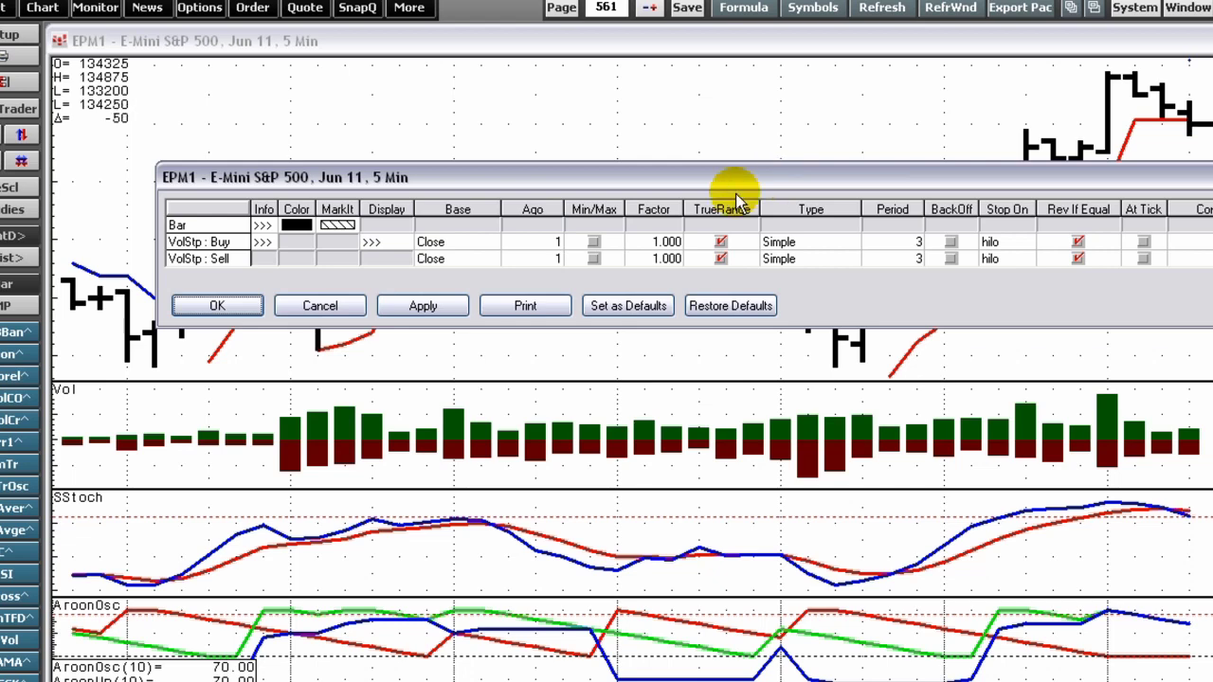
click(319, 308)
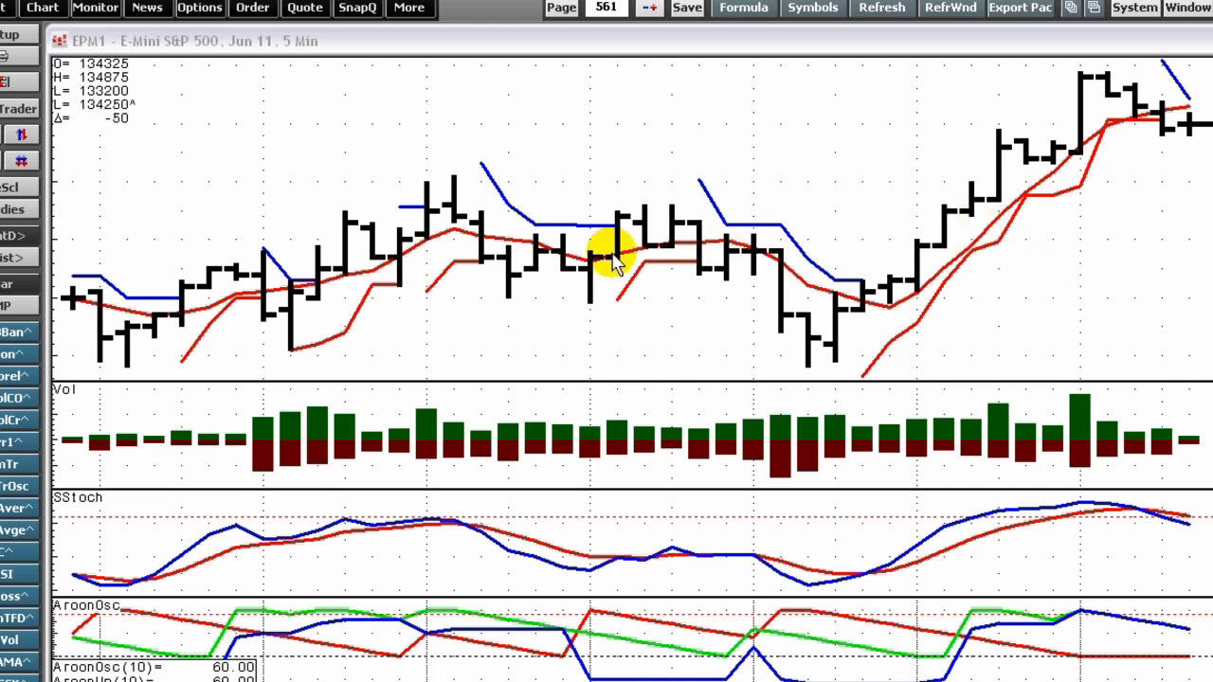
Remove the moving average study overlaid on the price bars
mouse_move(630, 253)
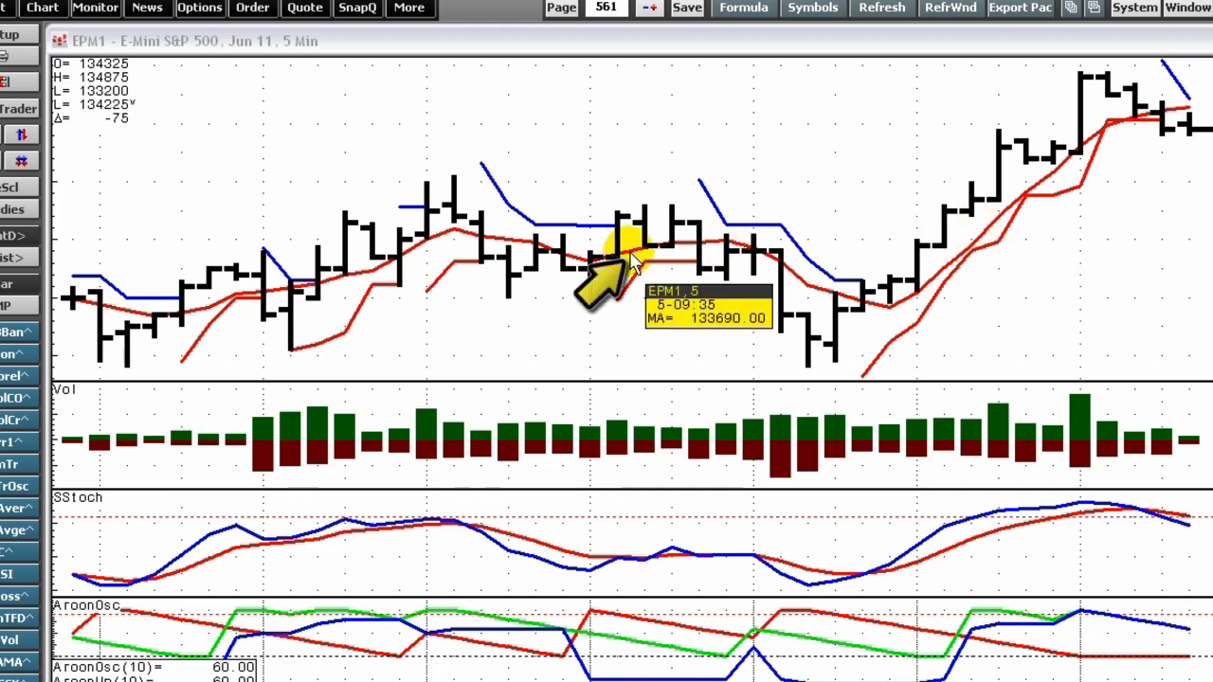
right_click(629, 251)
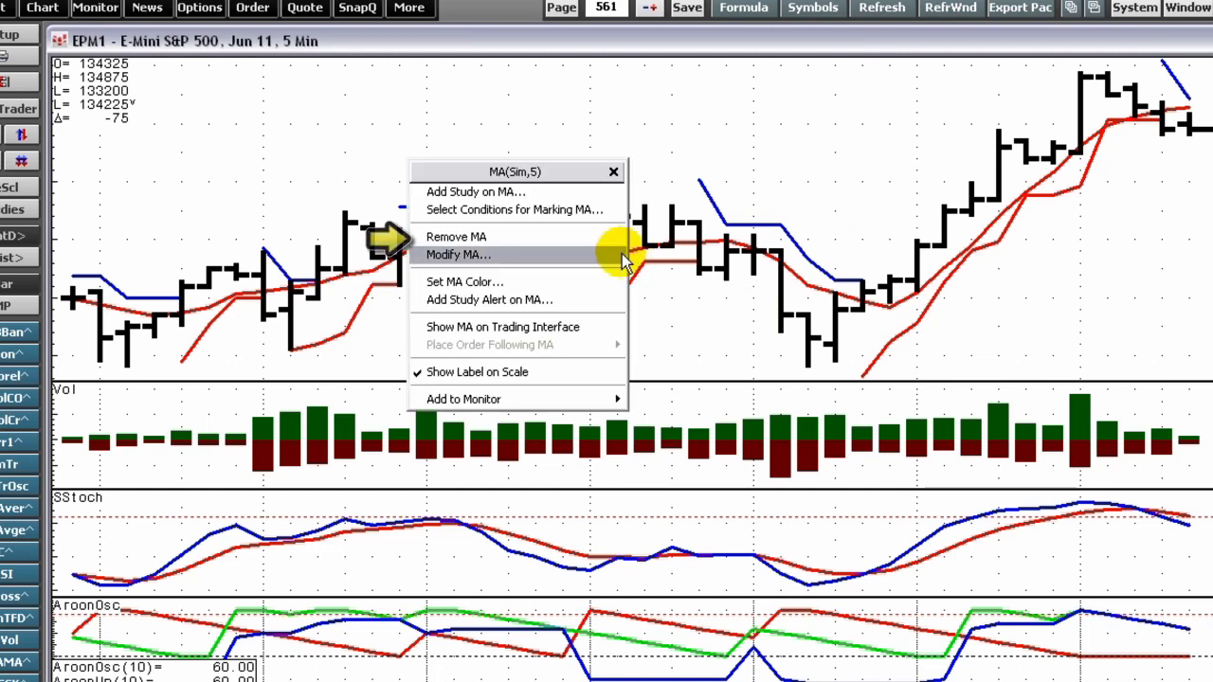
click(616, 237)
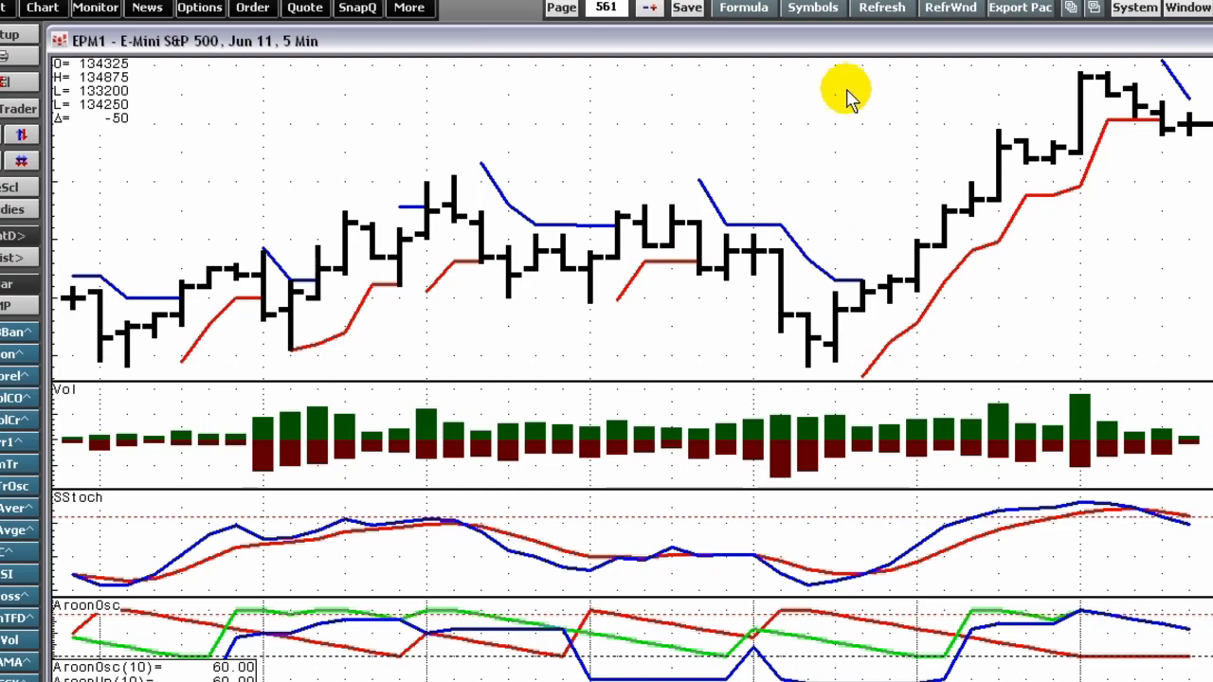
Remove the Aroon Oscillator, Relative Strength Index and Stochastics, Slow (8,Smo,3) studies from the chart together
right_click(792, 110)
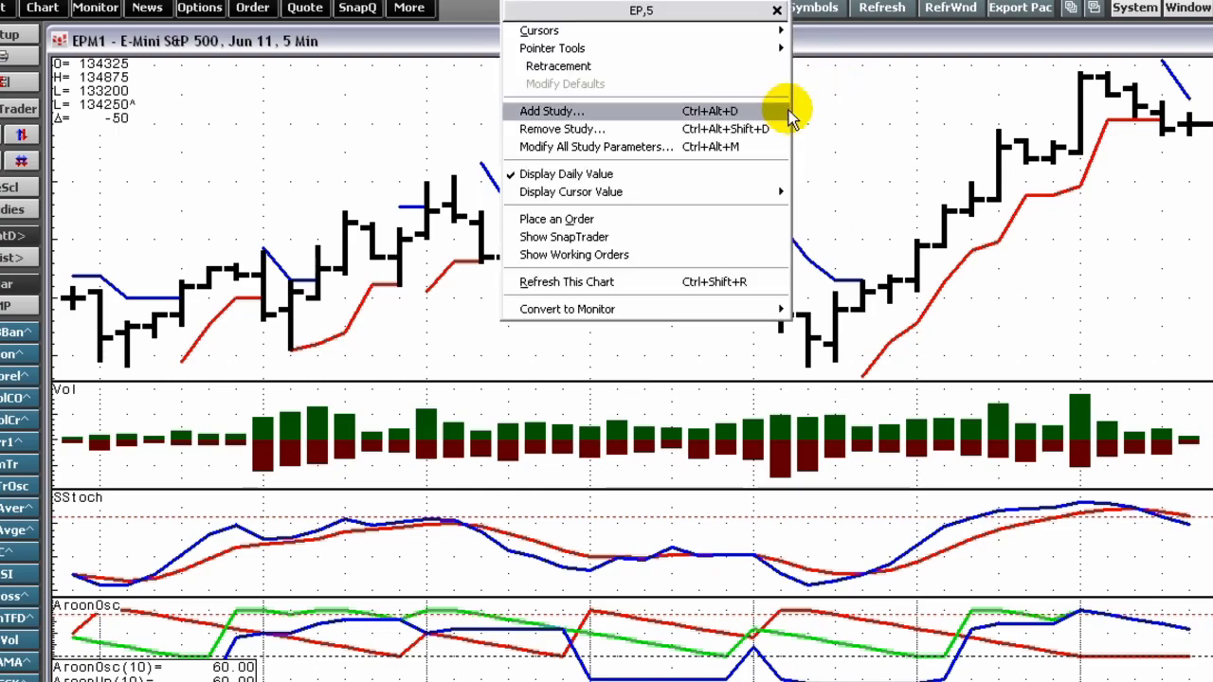
click(772, 128)
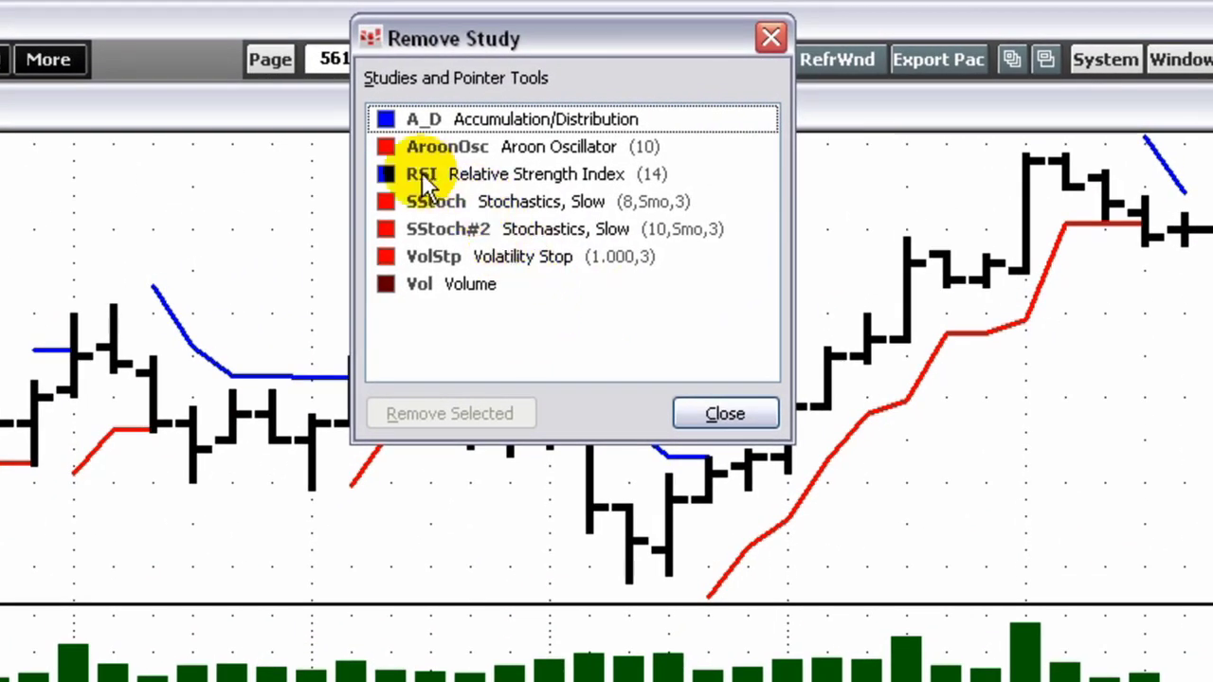
click(507, 202)
ctrl+click(506, 174)
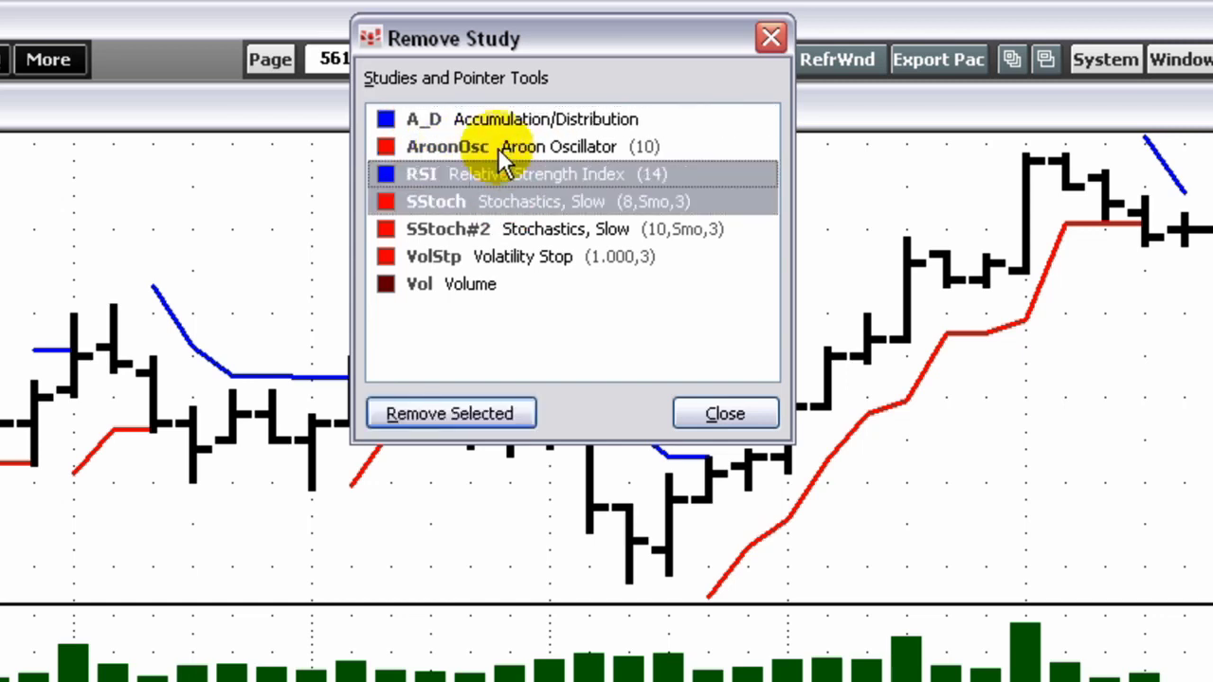
ctrl+click(494, 144)
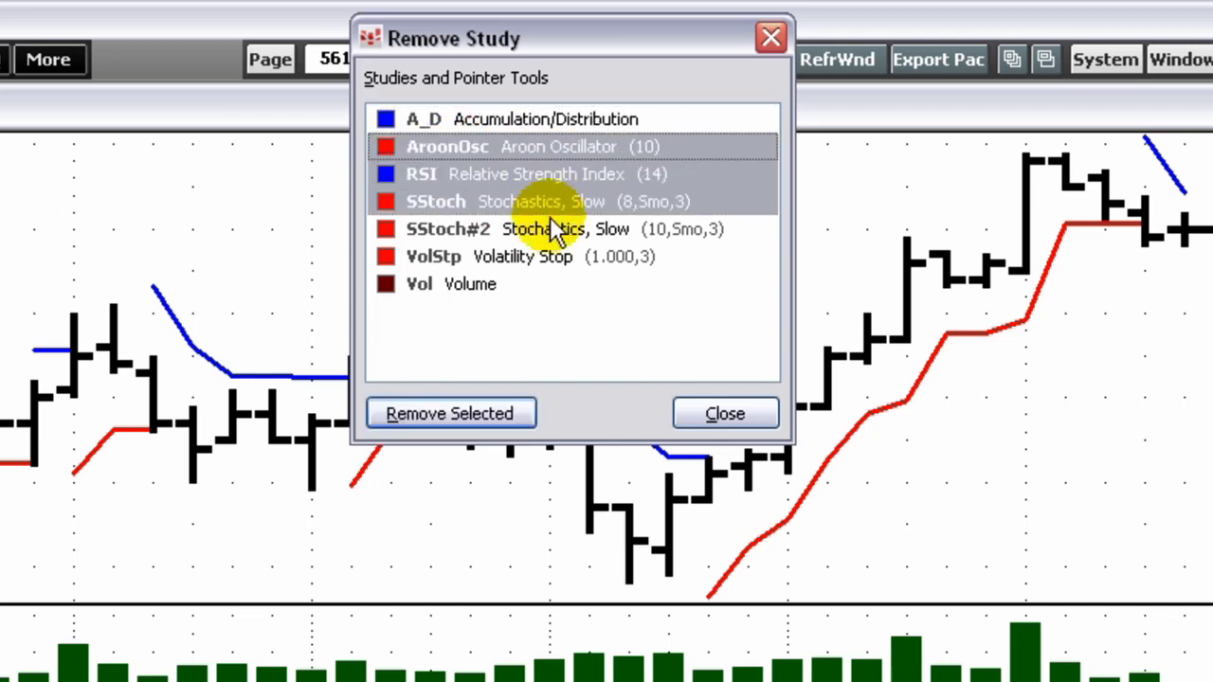
click(470, 414)
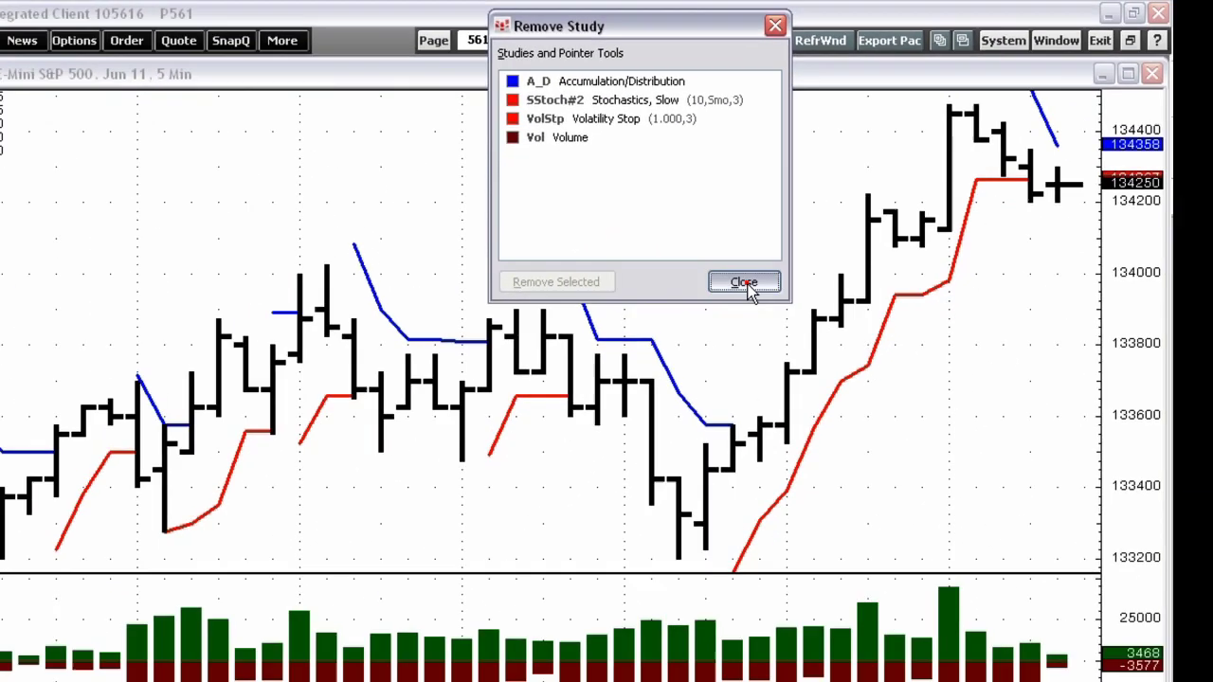
click(726, 414)
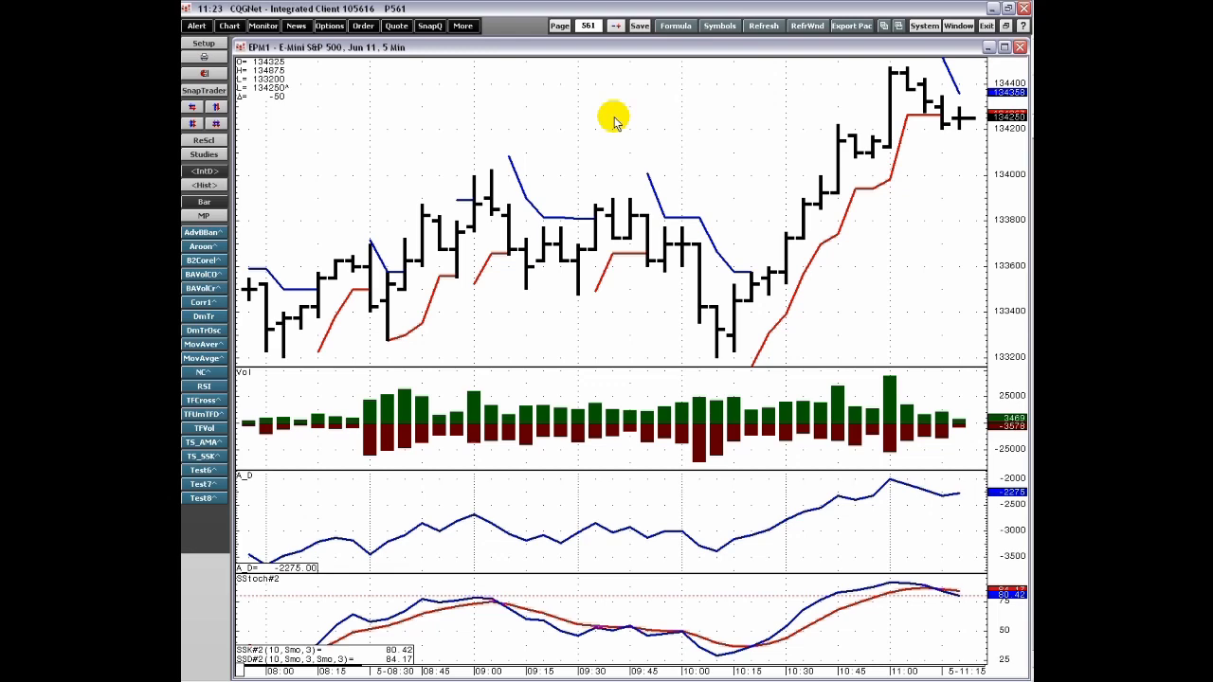